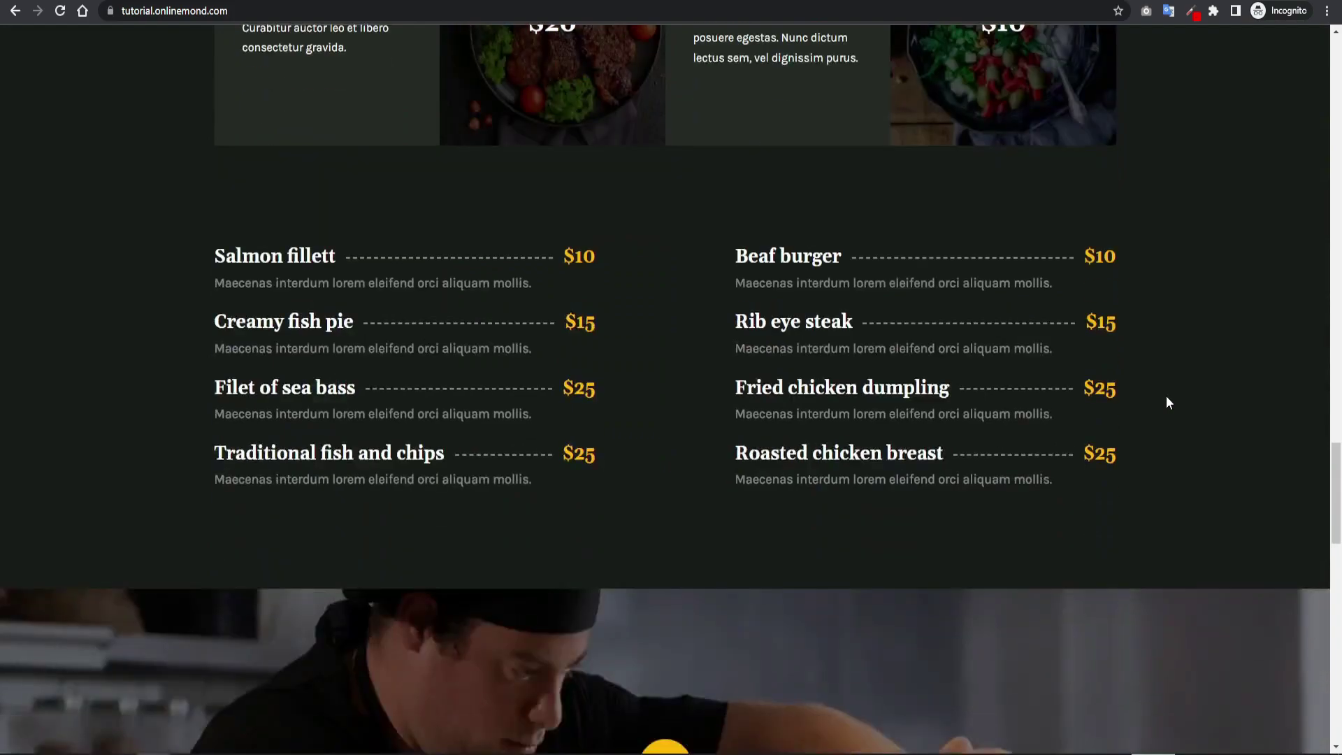
scroll(1172, 467, "down", 8)
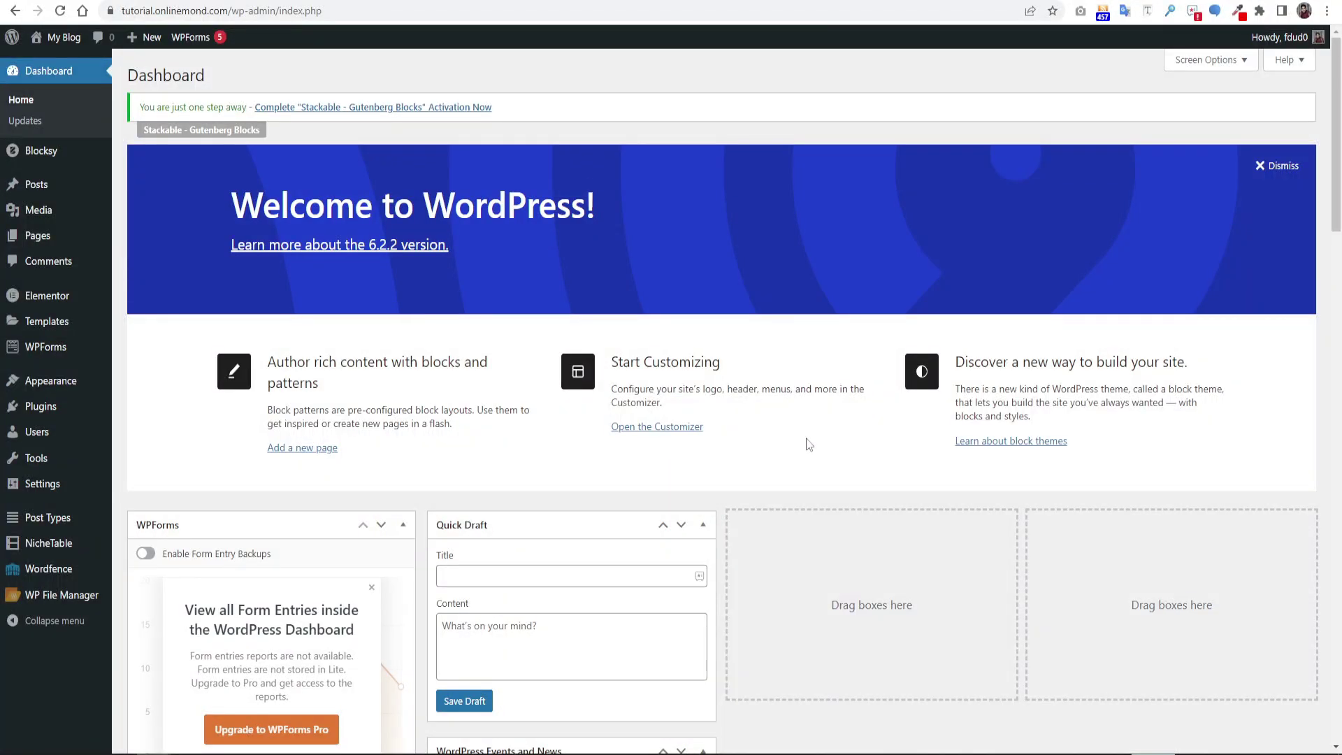
Delete the unused Twenty Twenty-Three theme from the site's installed themes and confirm the deletion
mouse_move(68, 391)
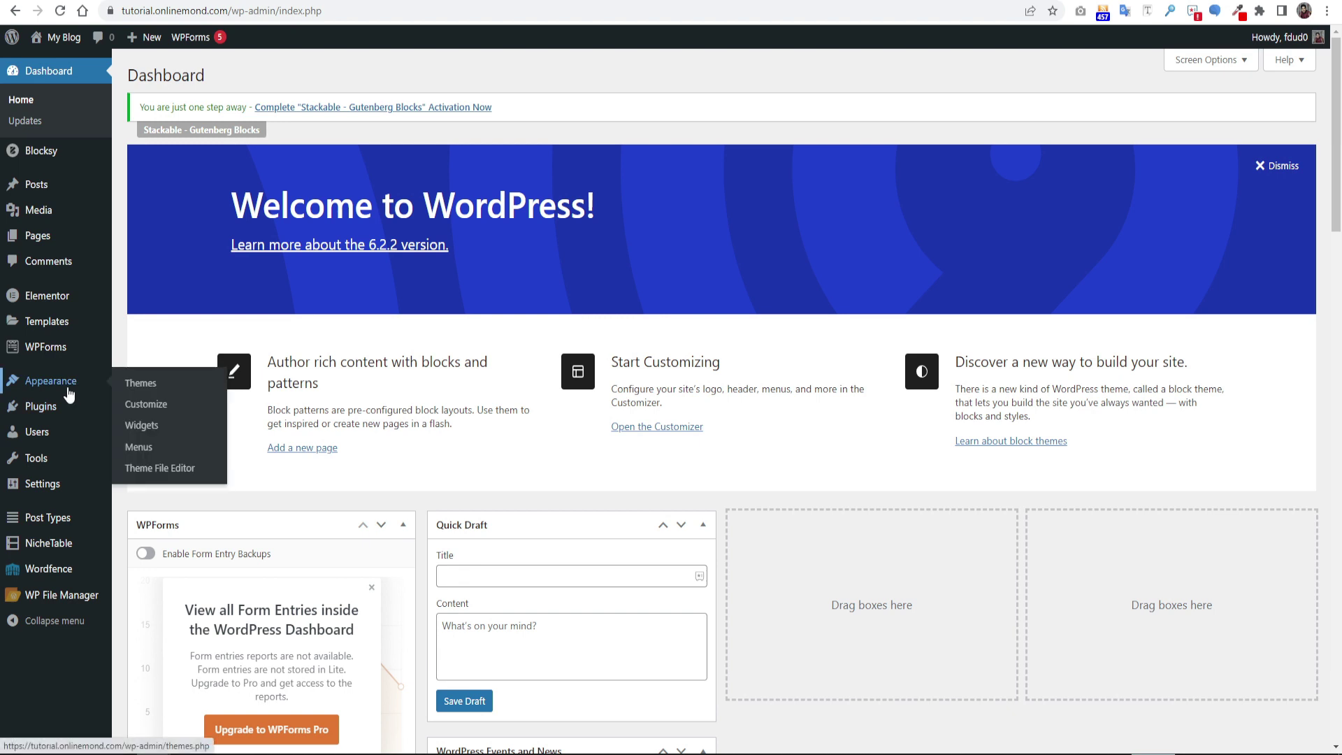
left_click(140, 384)
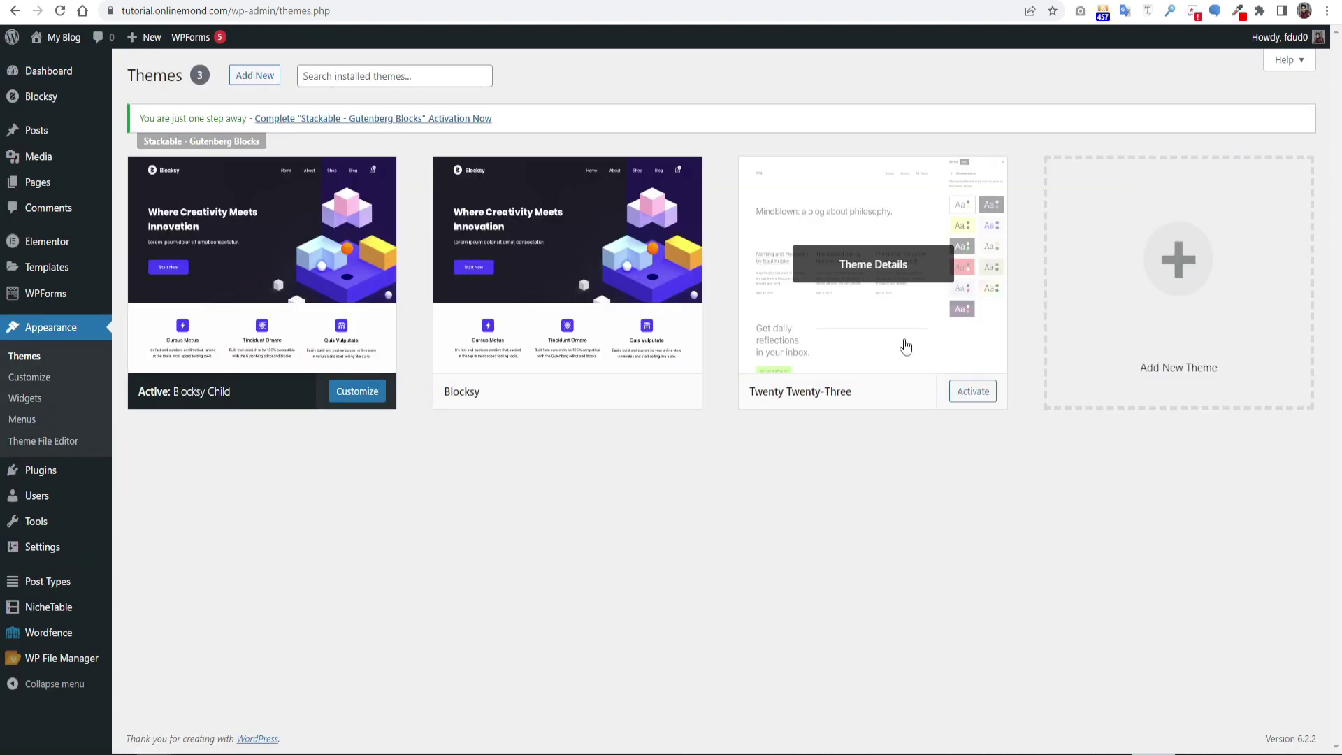
left_click(906, 346)
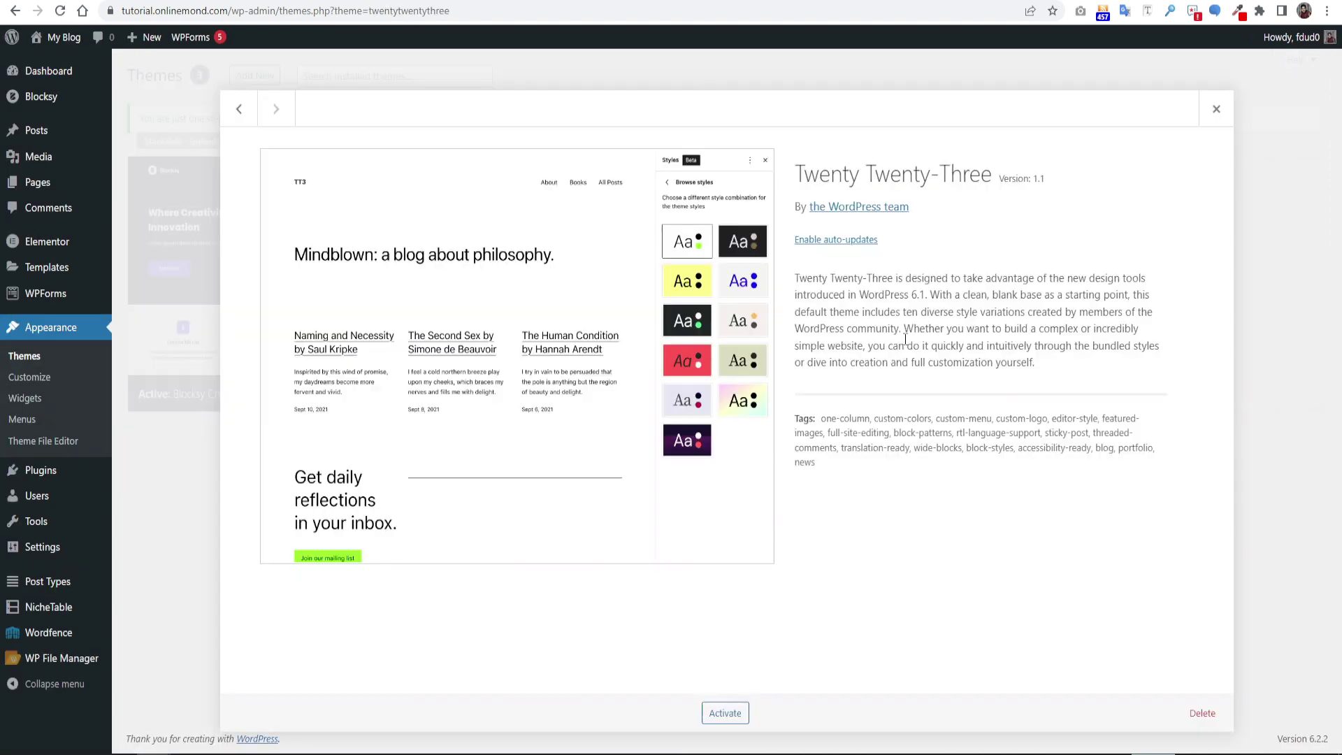
left_click(1203, 714)
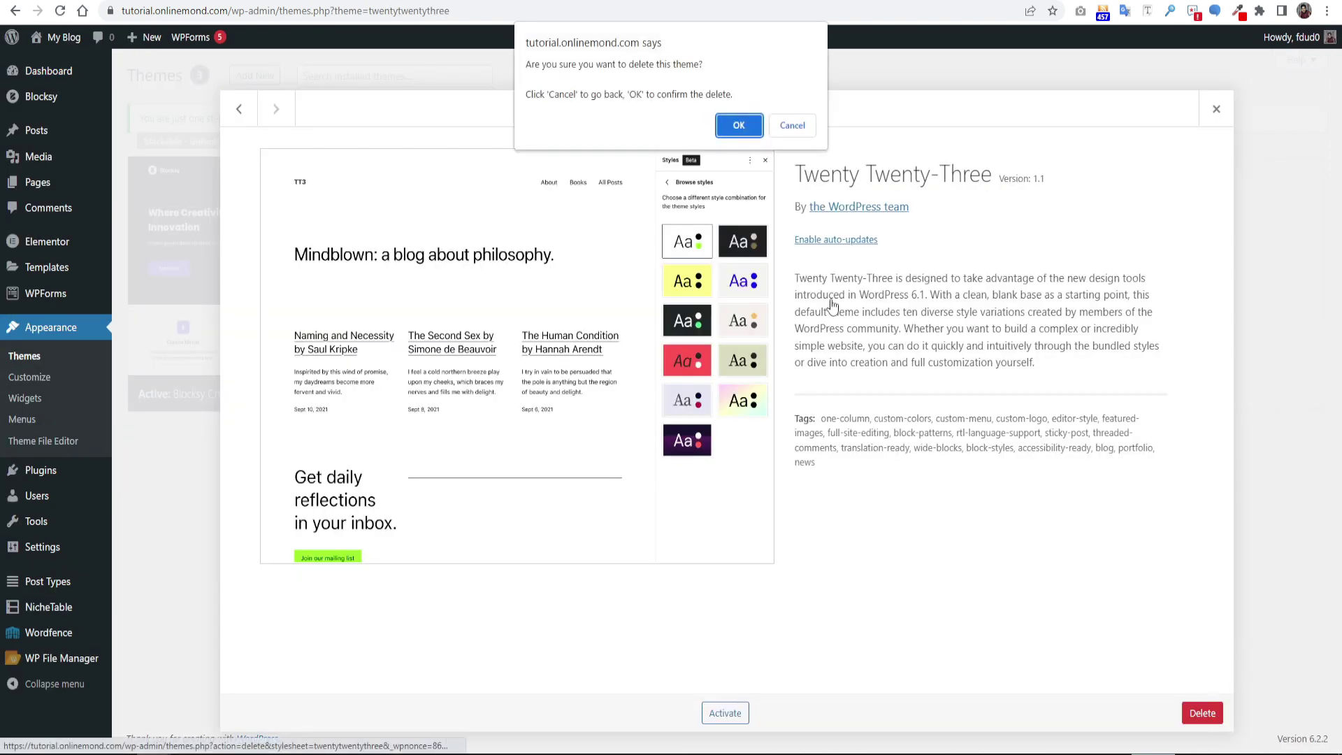
left_click(739, 126)
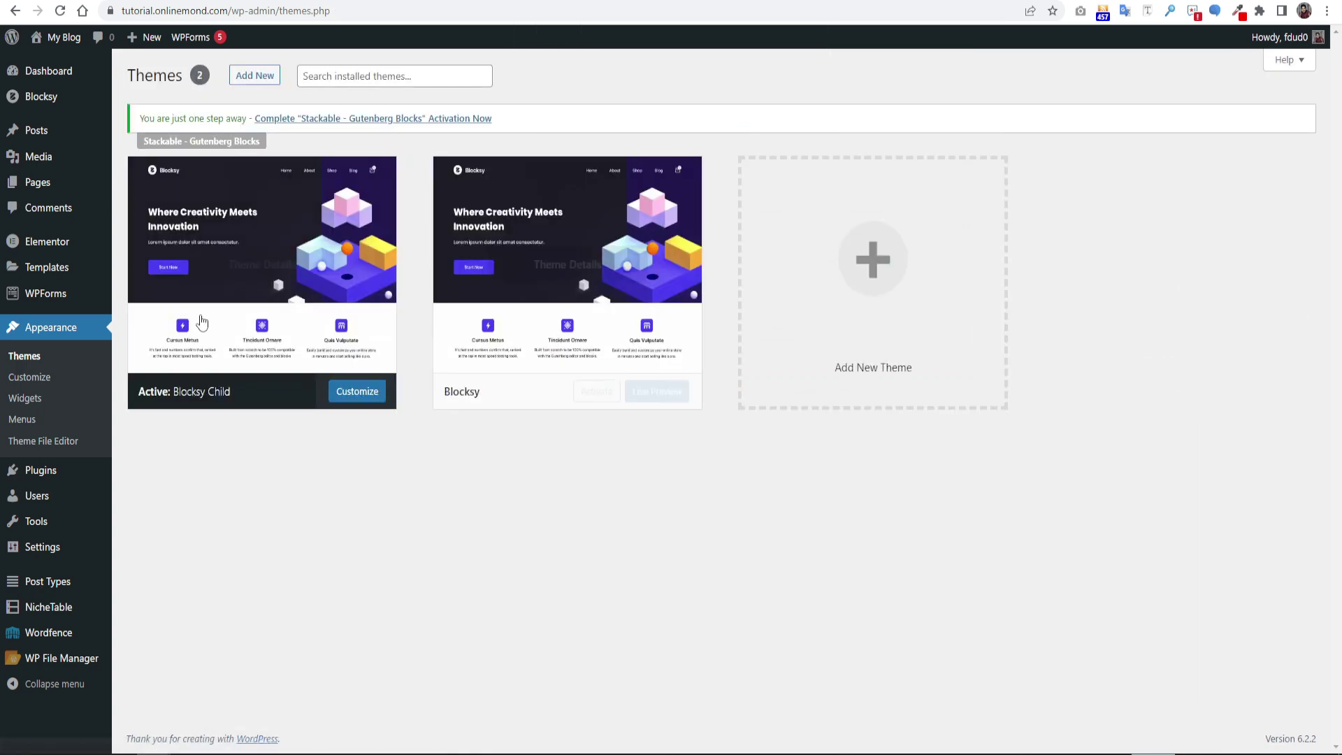
Bulk-delete the inactive WebP Express and WP Server Stats plugins from the installed plugins
left_click(75, 475)
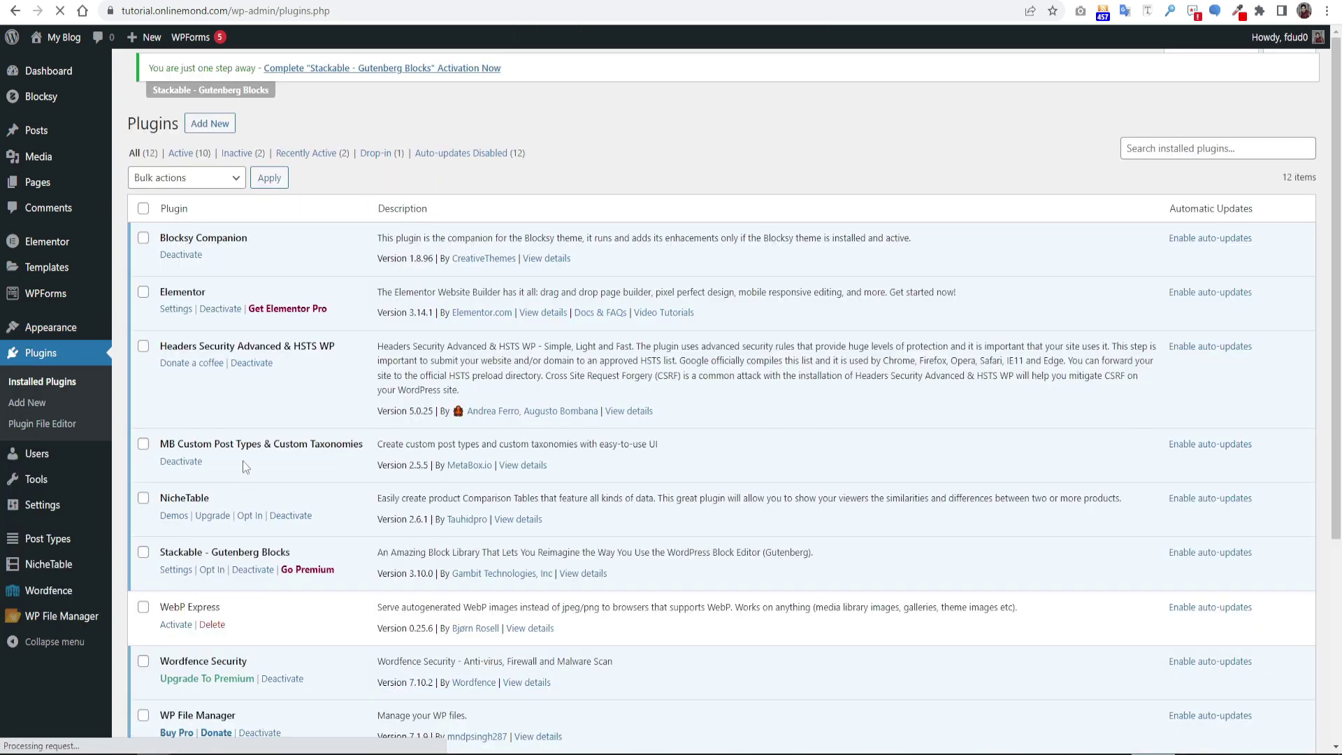
scroll(149, 470, "down", 3)
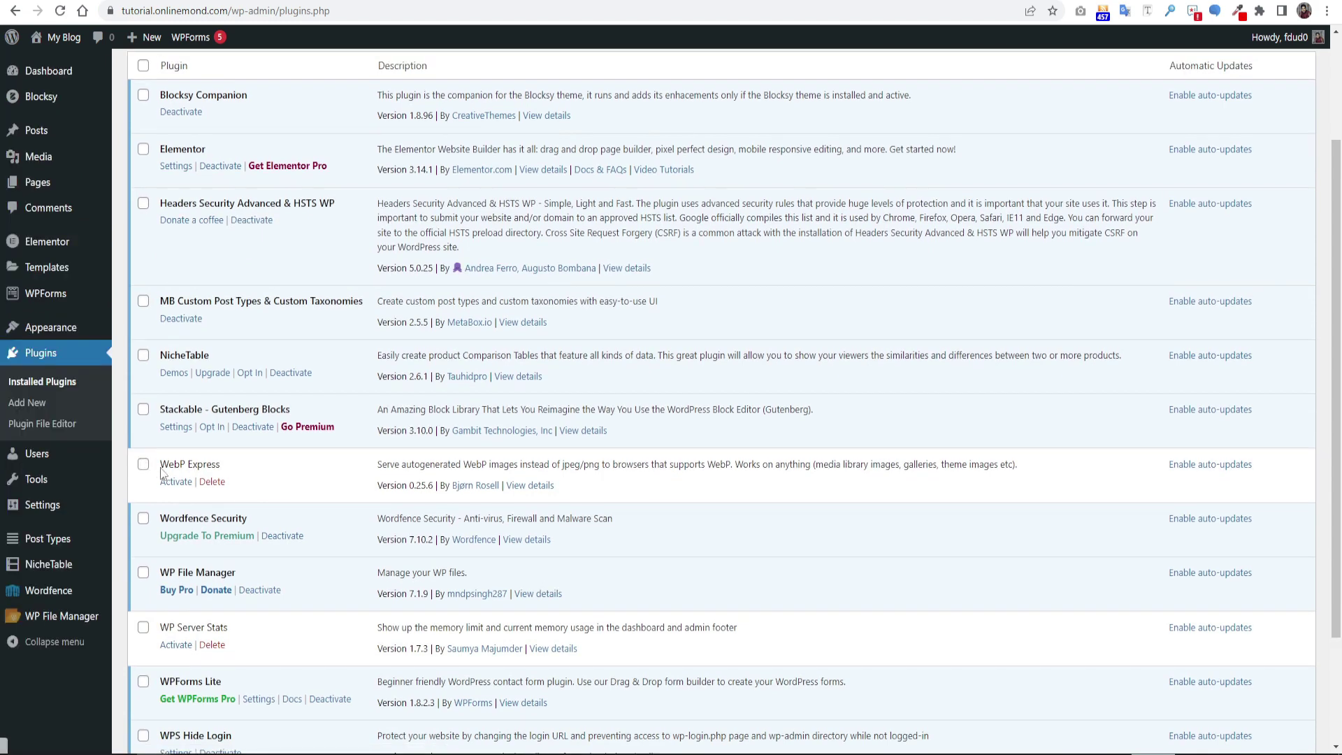
scroll(145, 472, "down", 2)
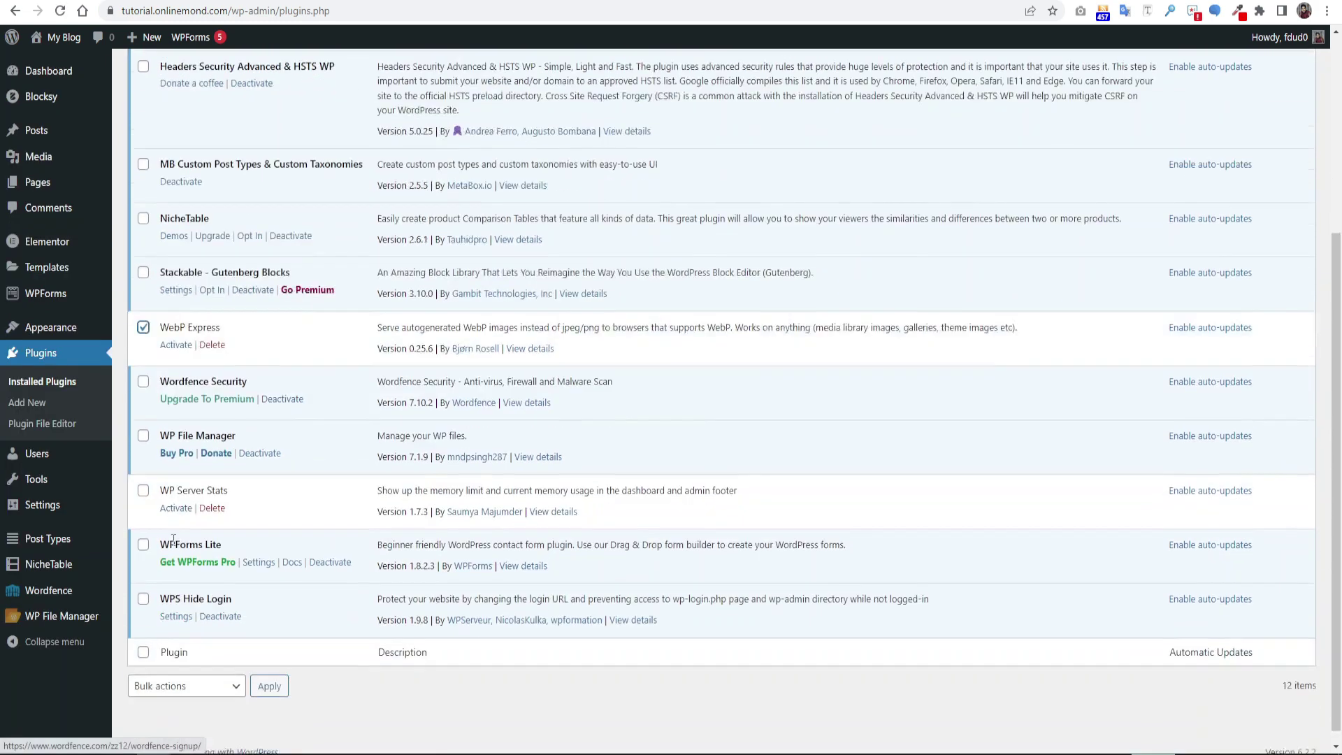
left_click(143, 476)
scroll(343, 473, "up", 1)
scroll(344, 472, "up", 3)
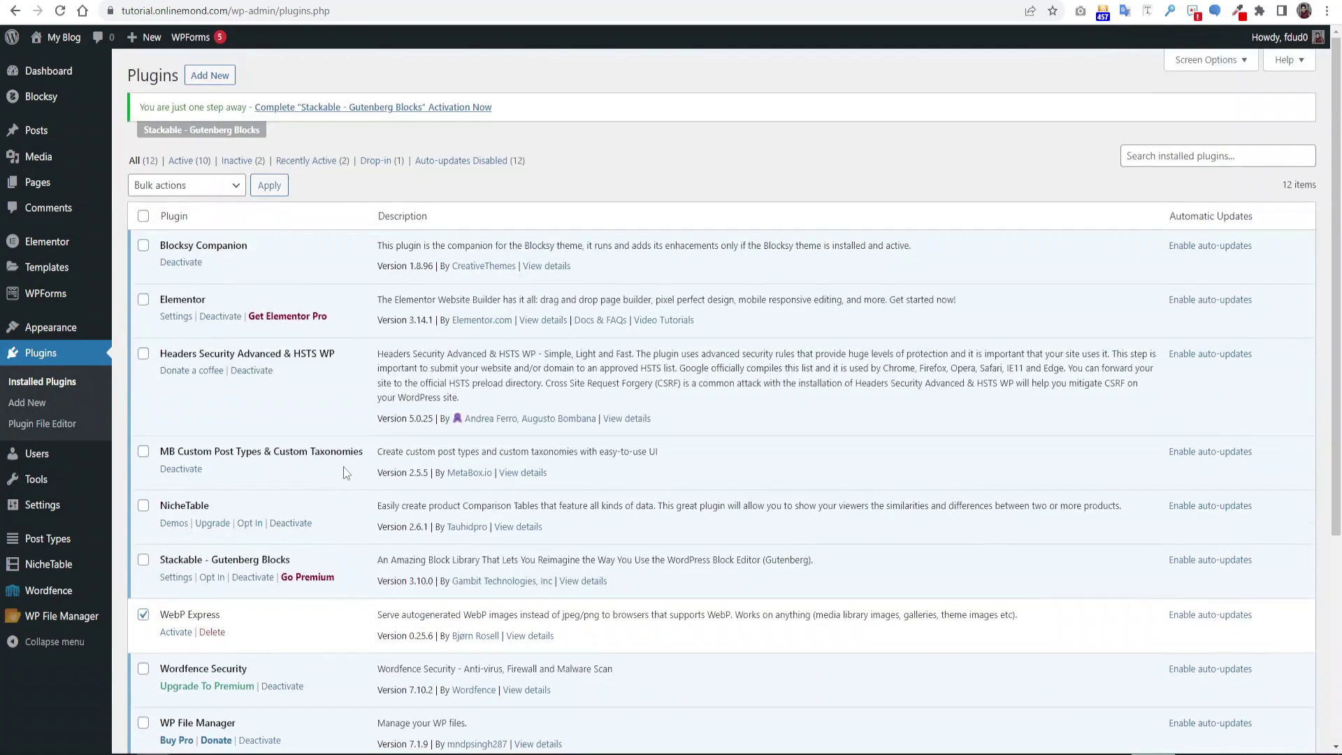
scroll(335, 490, "down", 4)
left_click(197, 672)
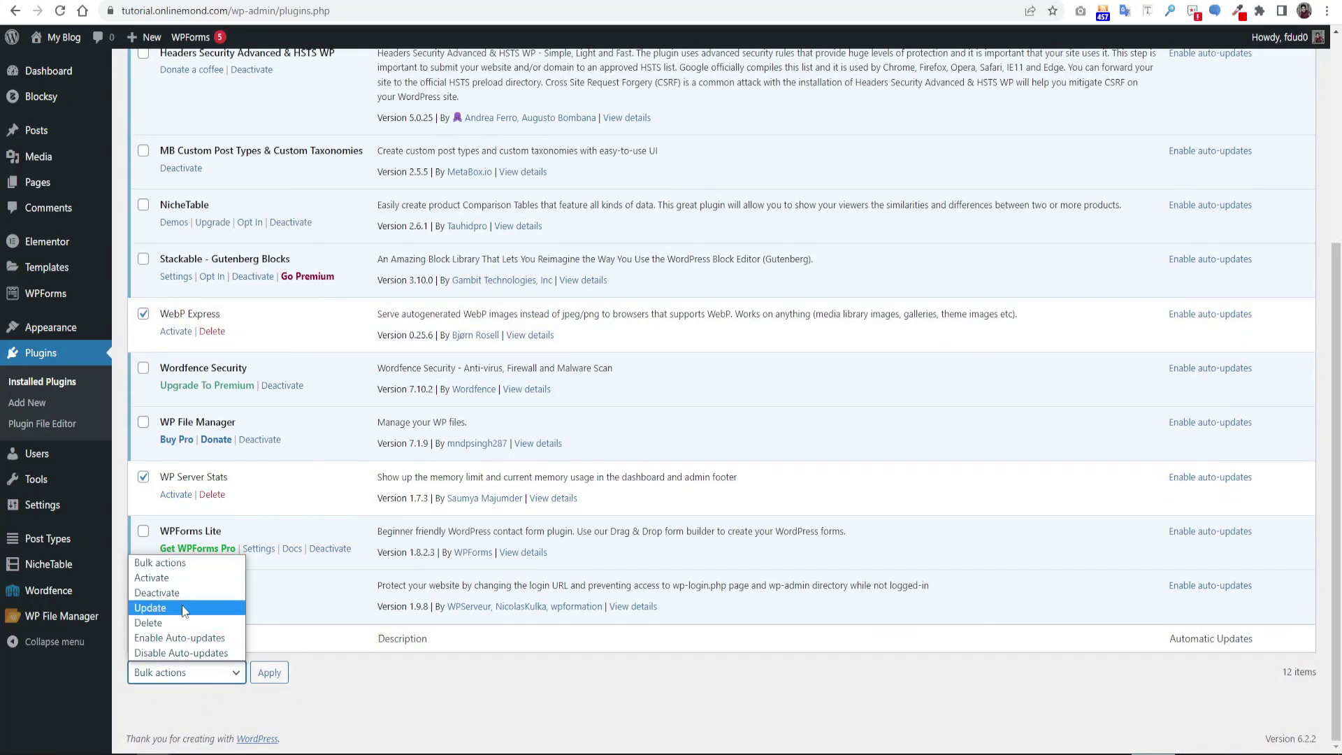
left_click(183, 621)
left_click(269, 672)
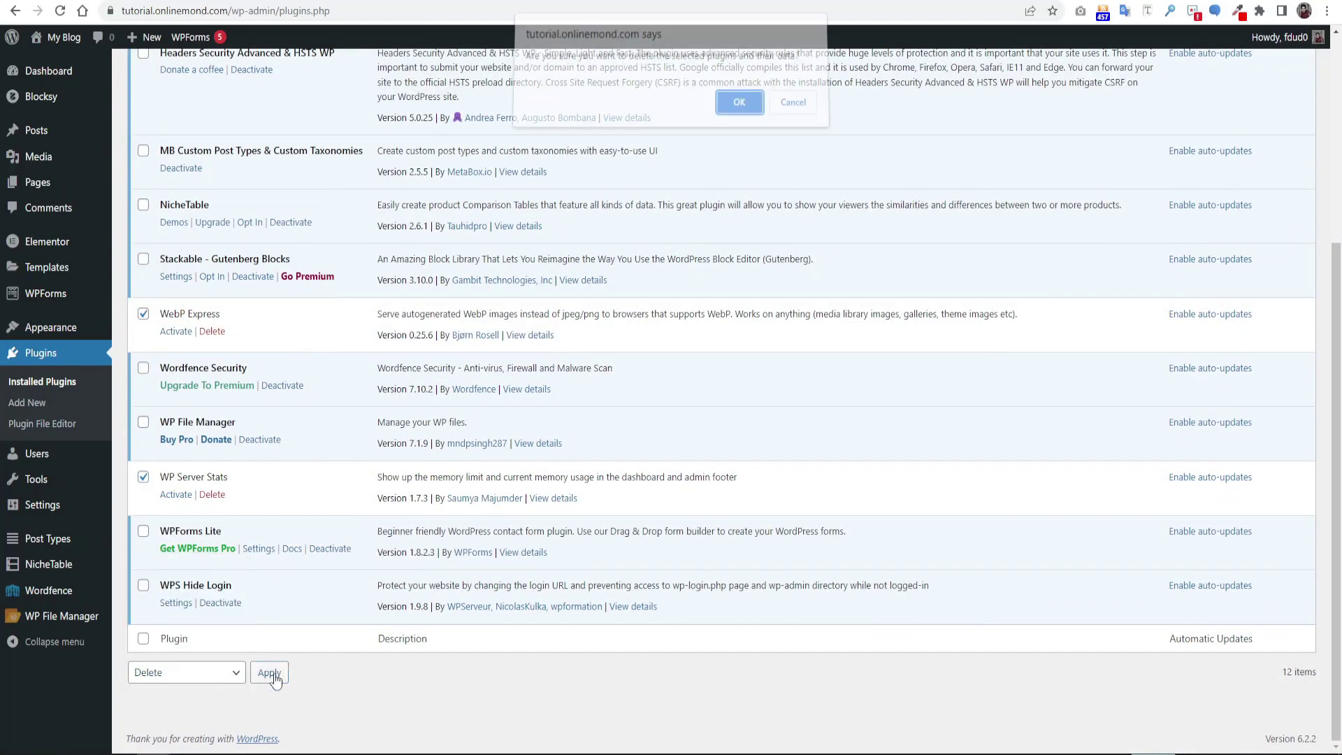
left_click(730, 113)
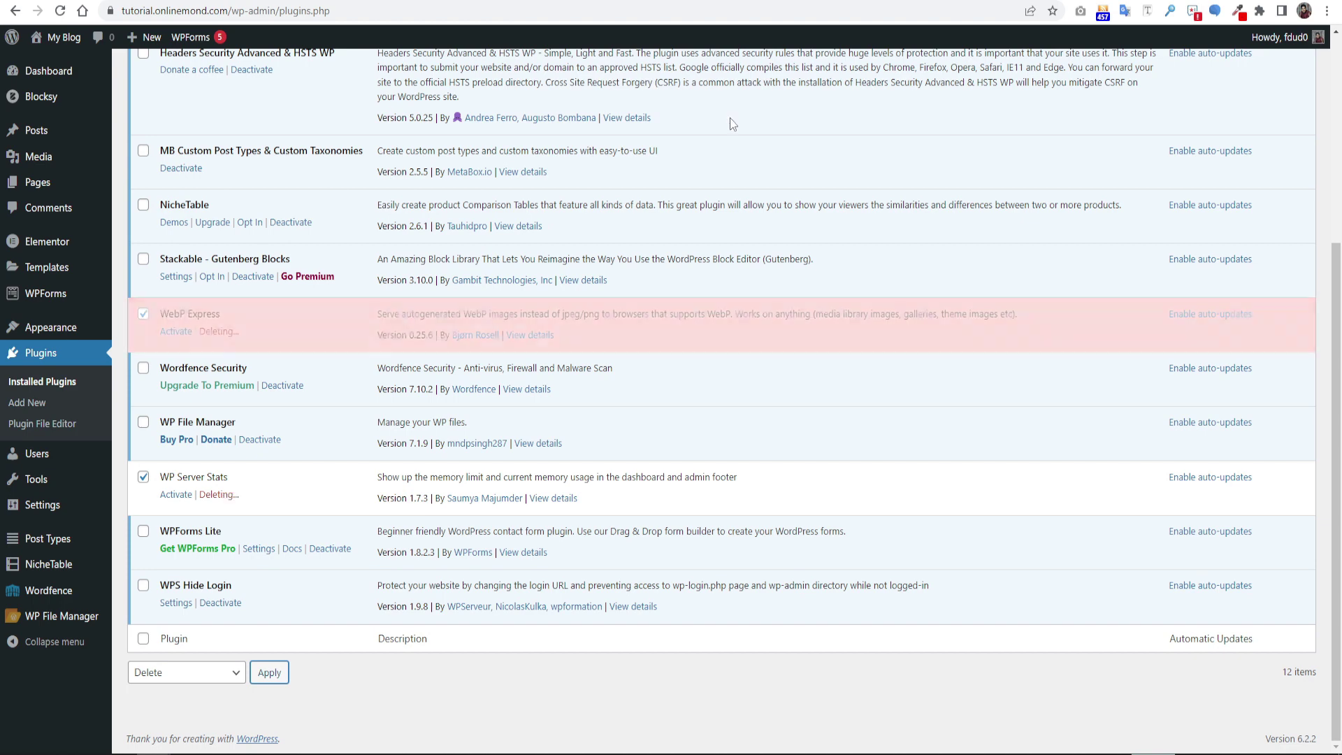
Search the plugin directory for "autoptimize", and install and activate the Autoptimize plugin
scroll(698, 349, "up", 4)
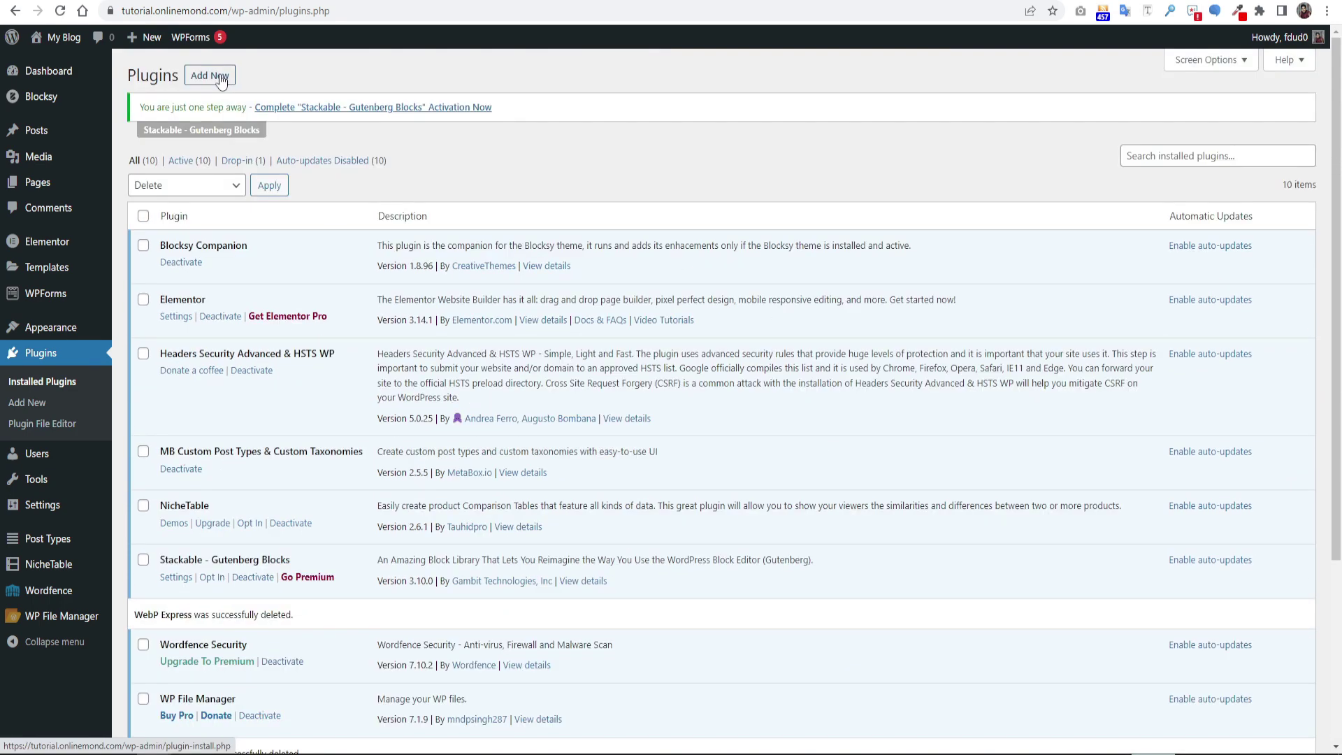
left_click(219, 77)
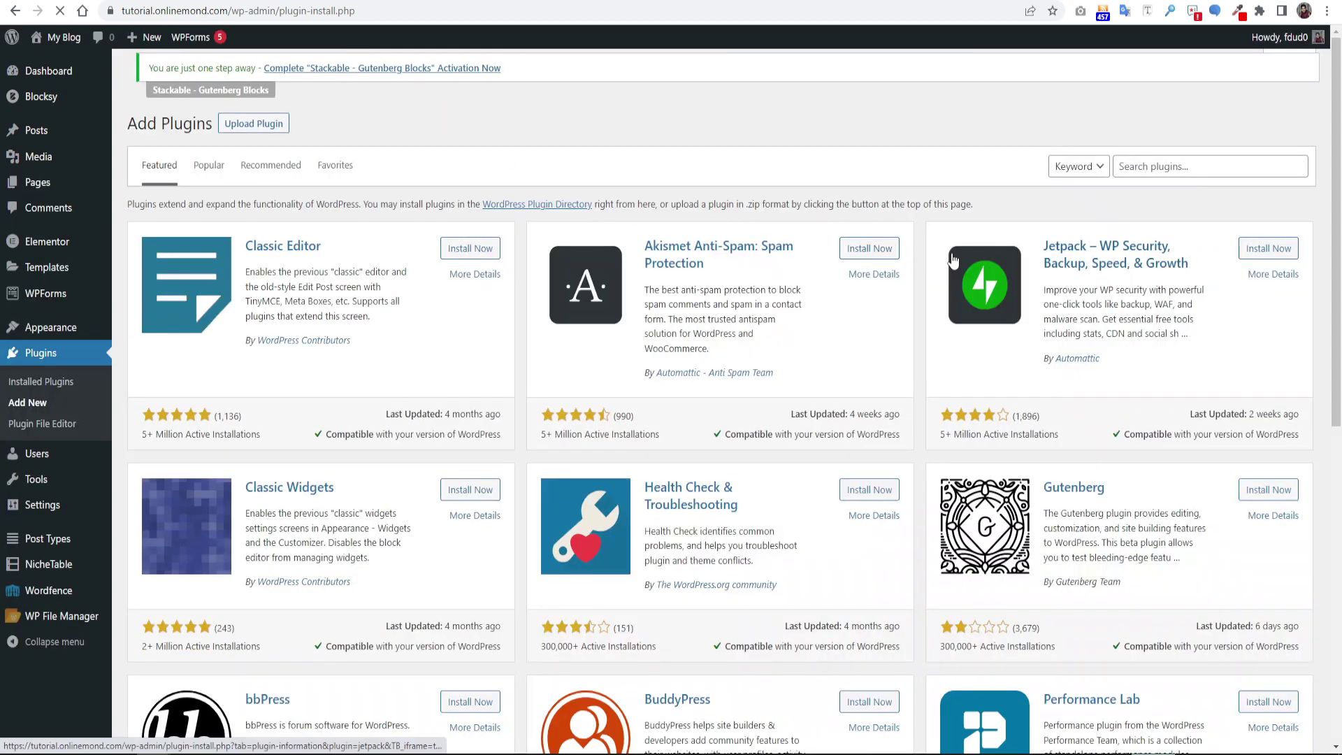
left_click(1209, 164)
type("autoptimize")
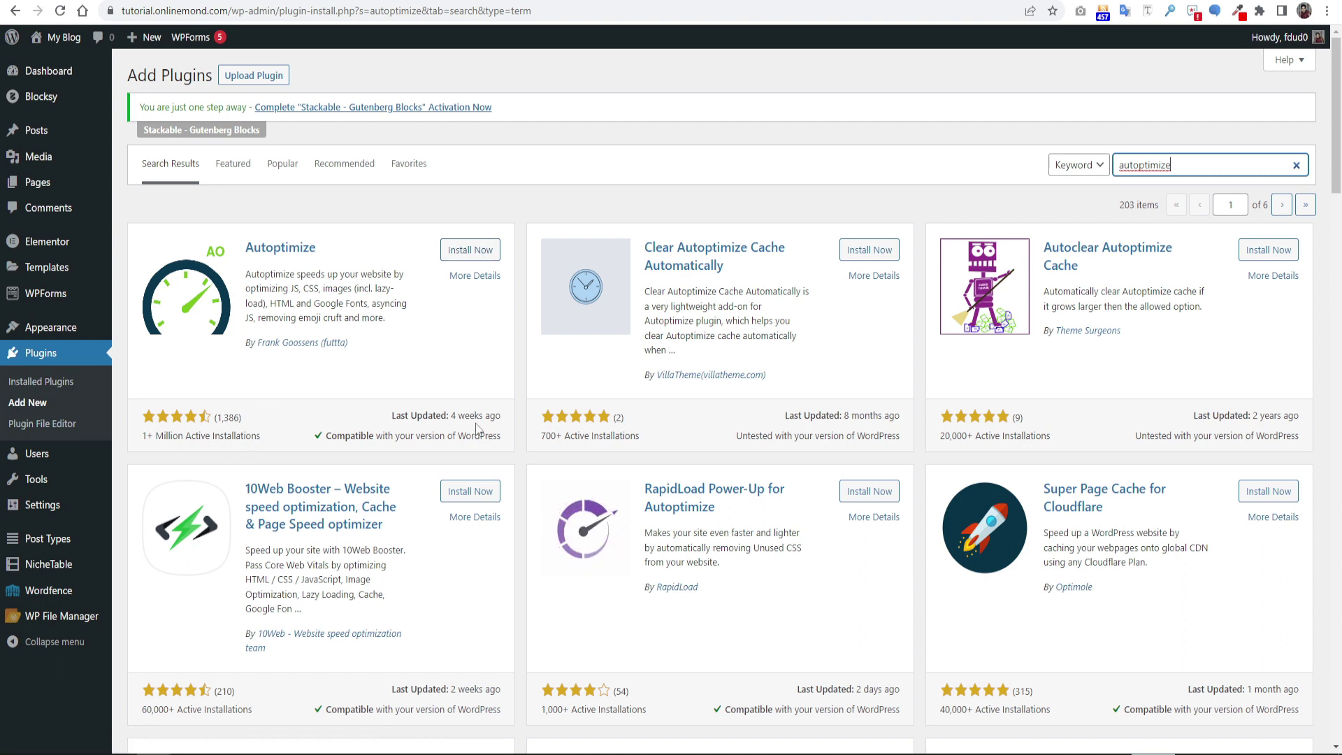
left_click_drag(216, 418, 455, 417)
left_click(469, 250)
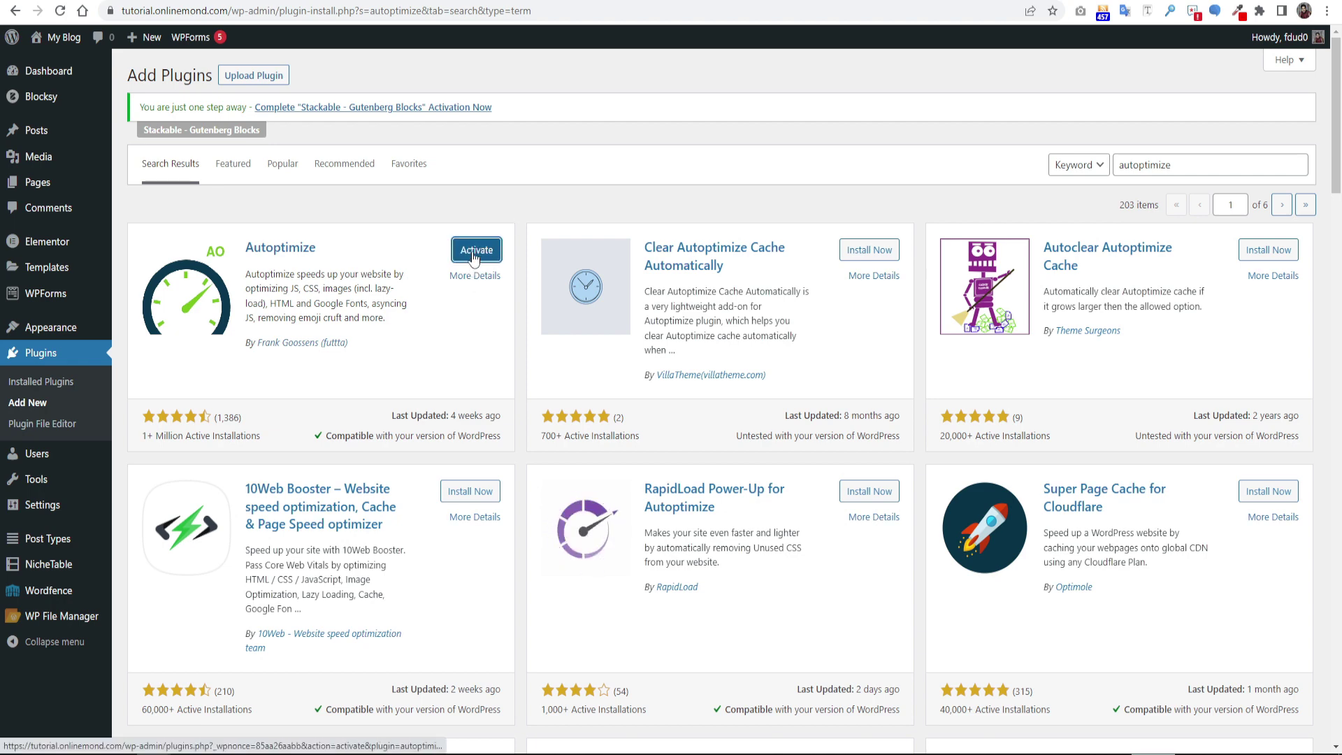
left_click(475, 252)
Enable JavaScript, CSS and HTML code optimization in the Autoptimize settings, and save the changes while emptying the cache
mouse_move(42, 504)
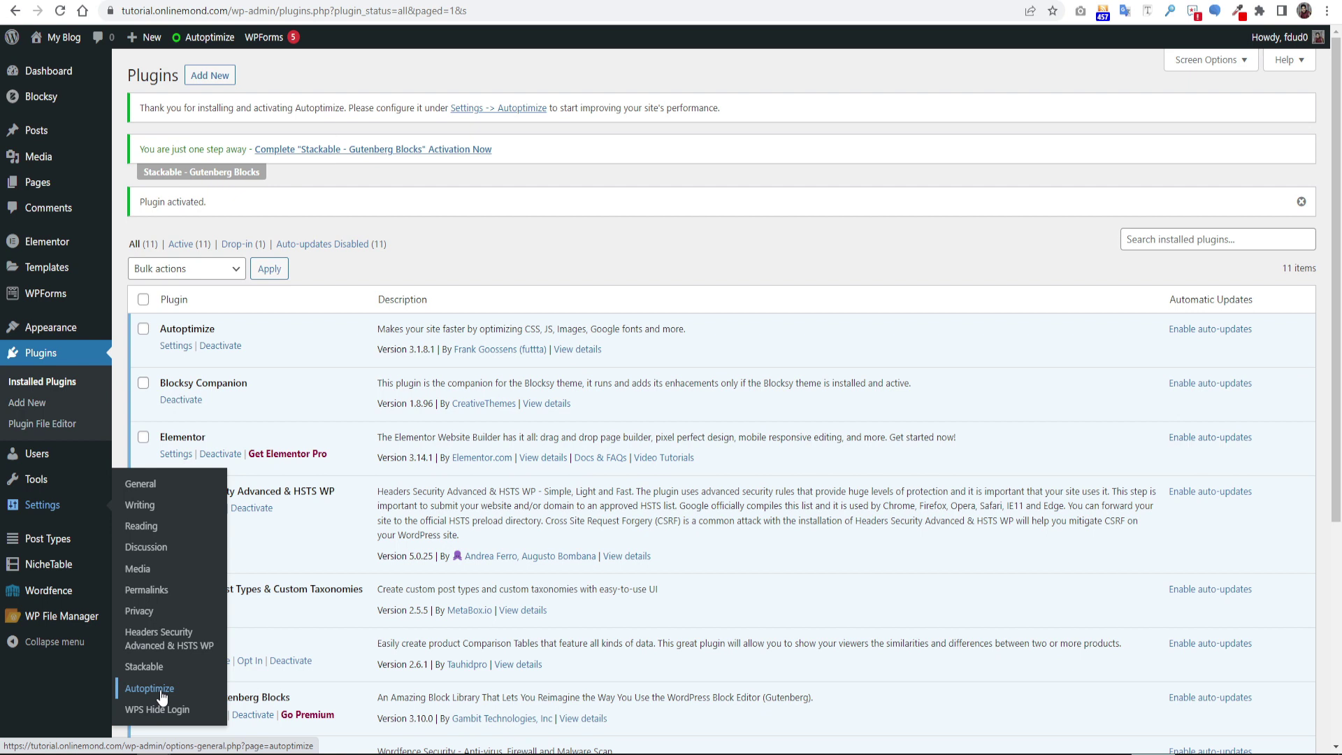
left_click(174, 347)
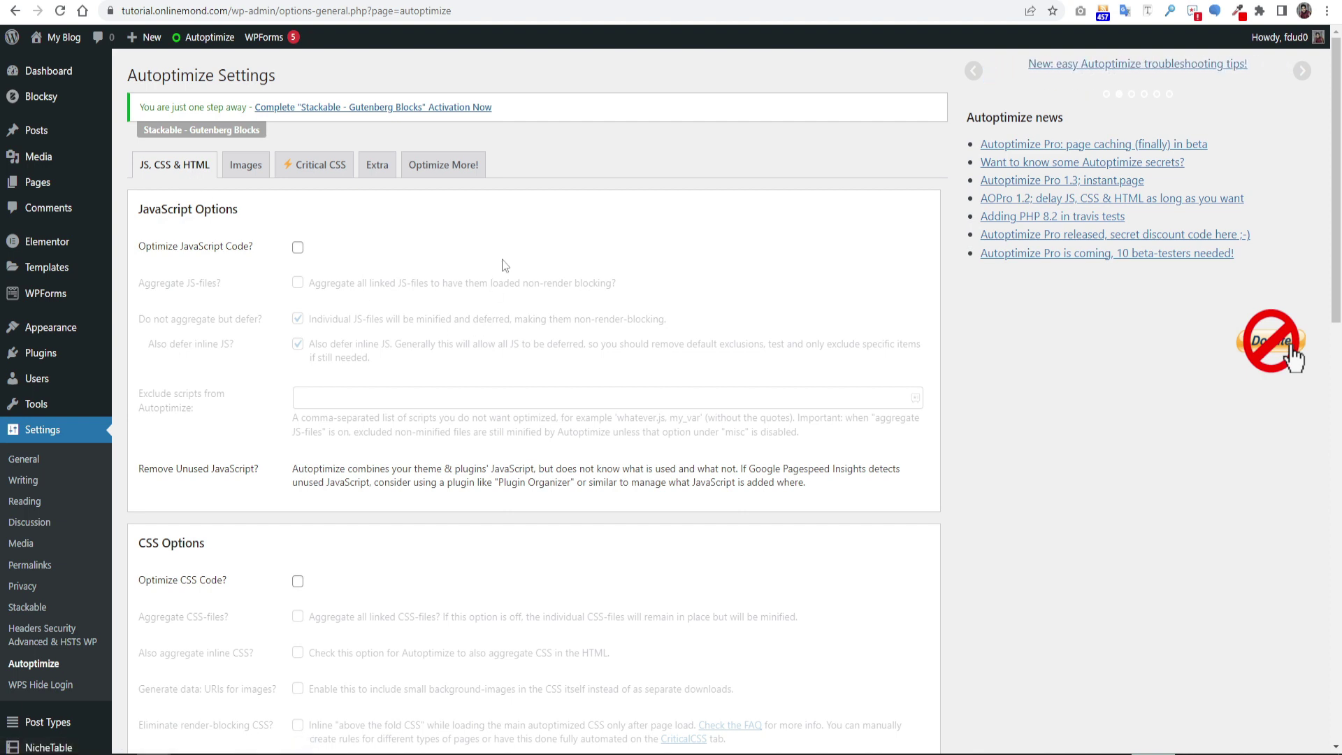
left_click(297, 249)
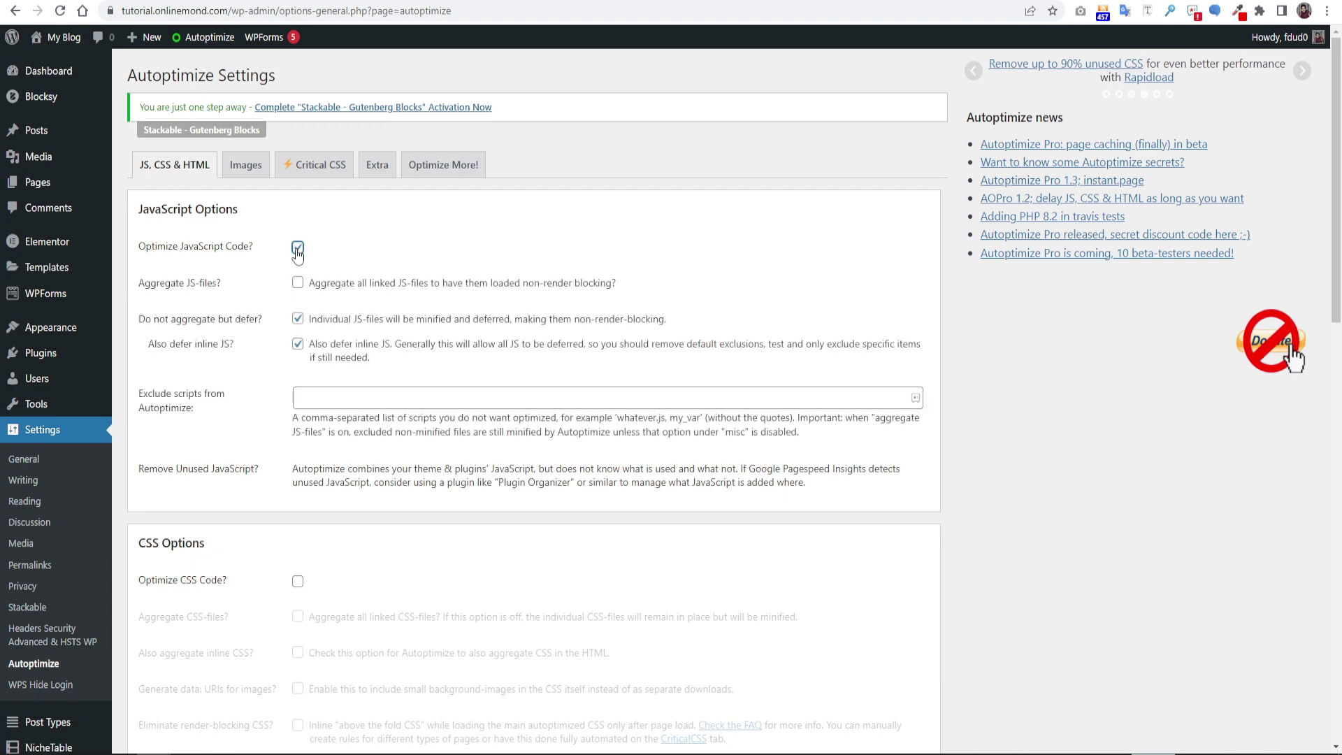
scroll(791, 470, "down", 1)
scroll(791, 470, "down", 1)
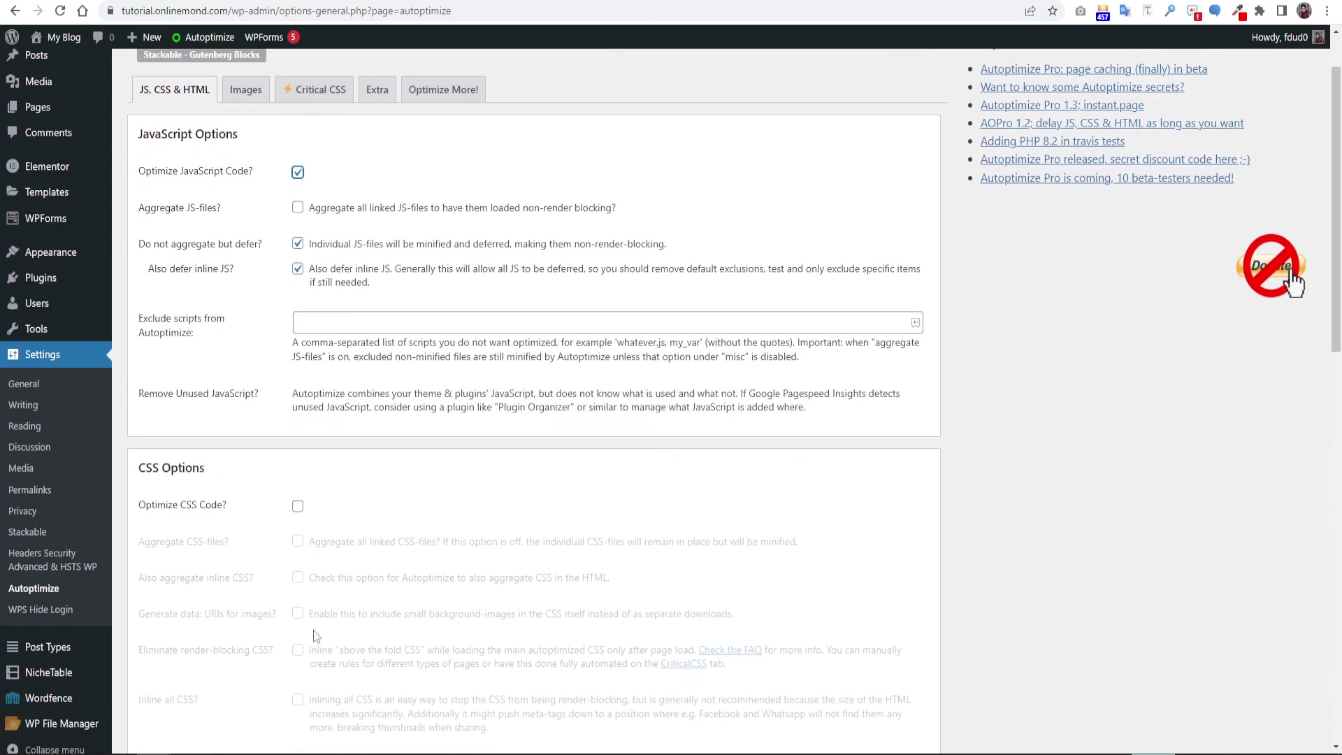
left_click(298, 508)
scroll(998, 592, "down", 8)
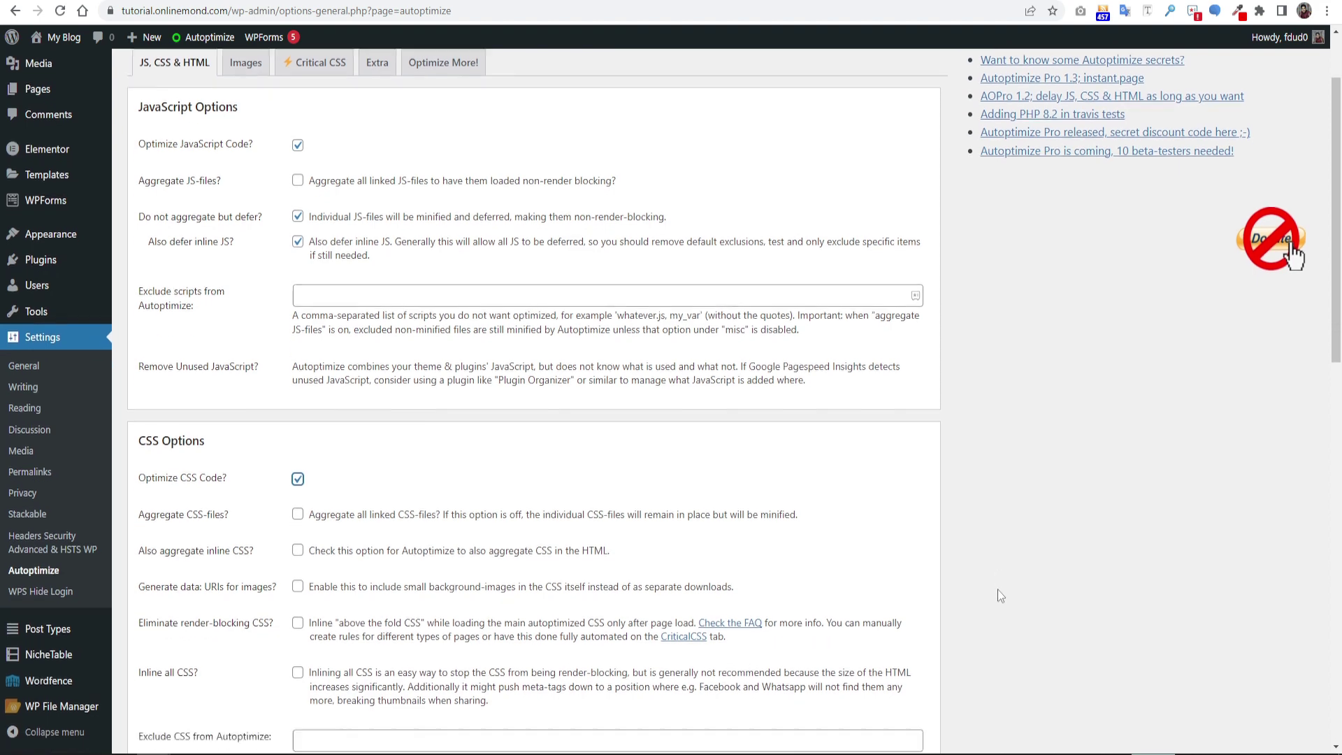
scroll(998, 594, "down", 1)
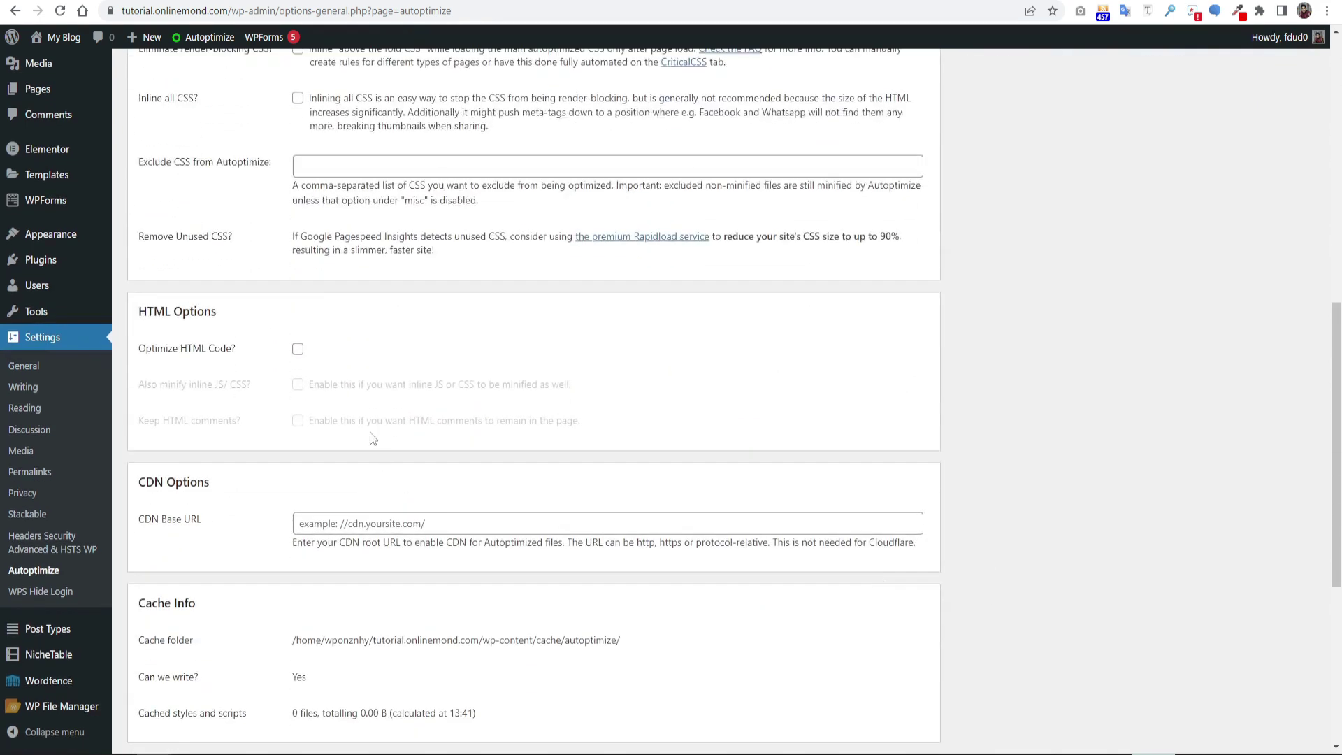
left_click(298, 350)
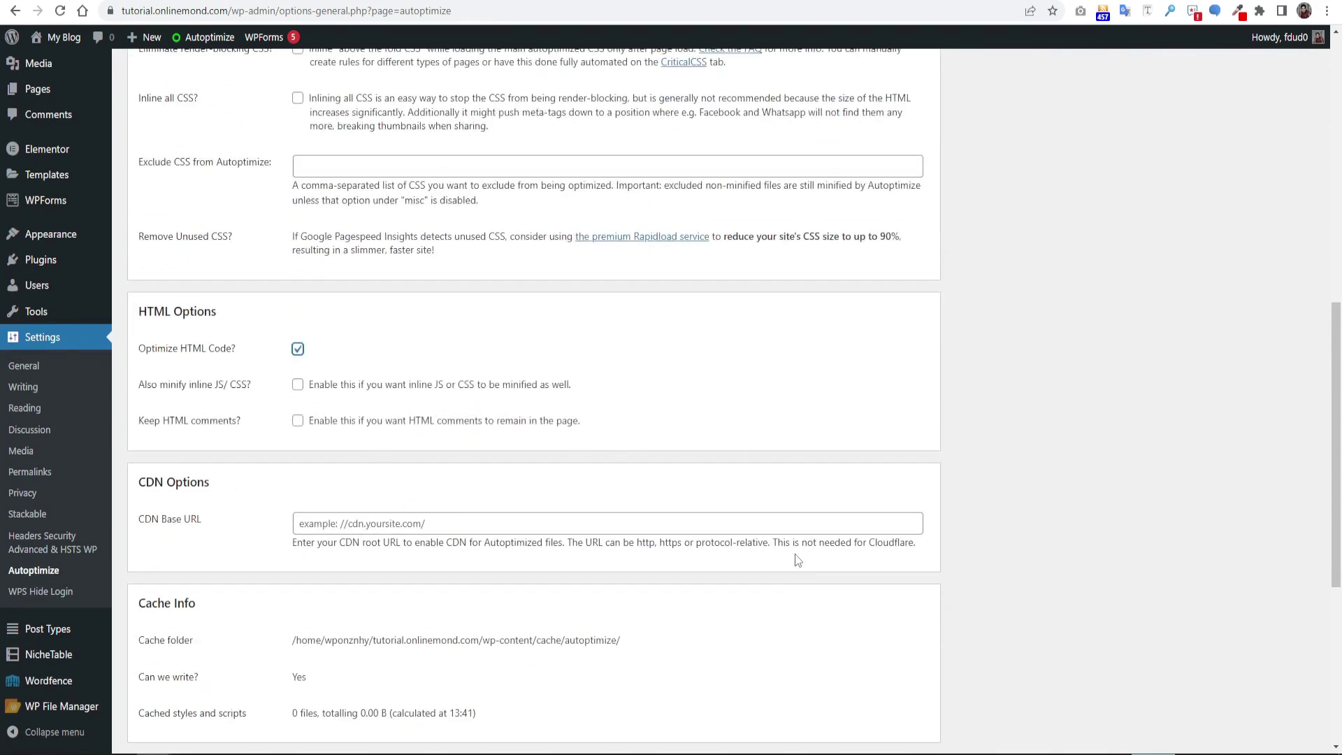
scroll(800, 569, "down", 6)
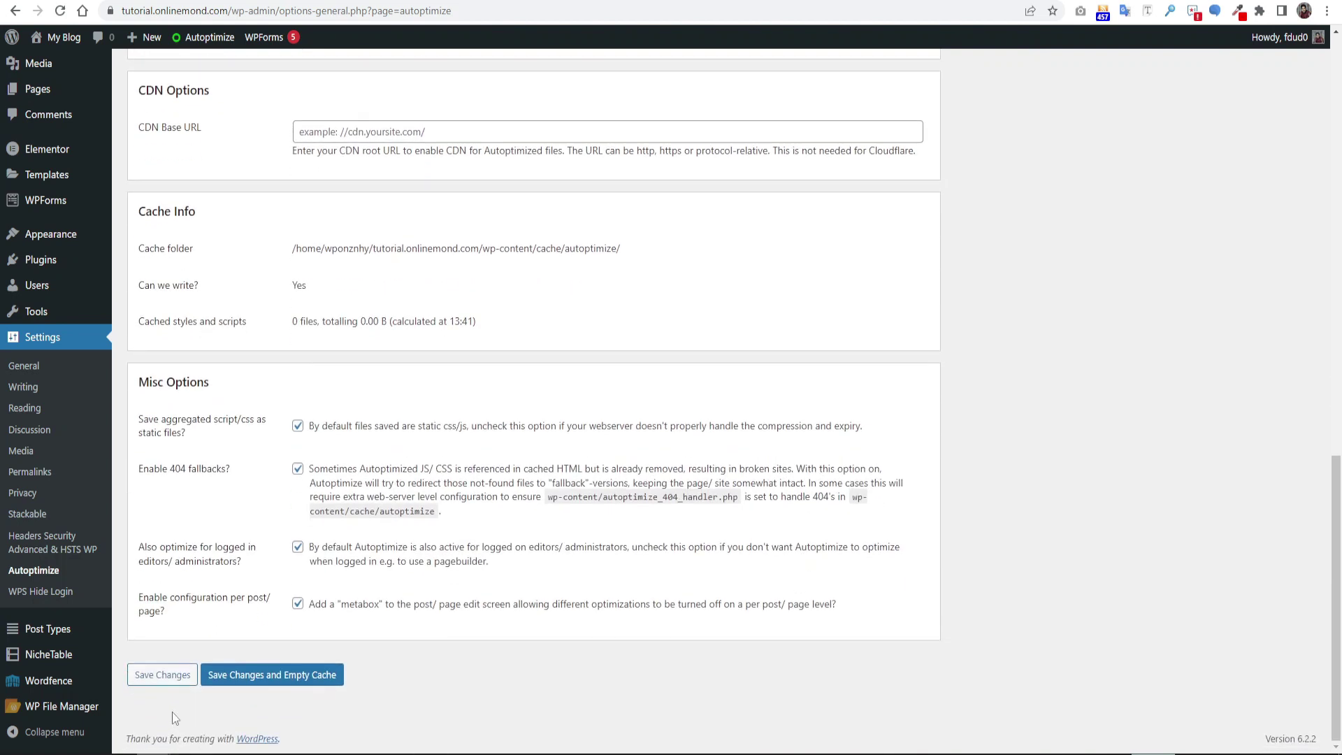
left_click(282, 681)
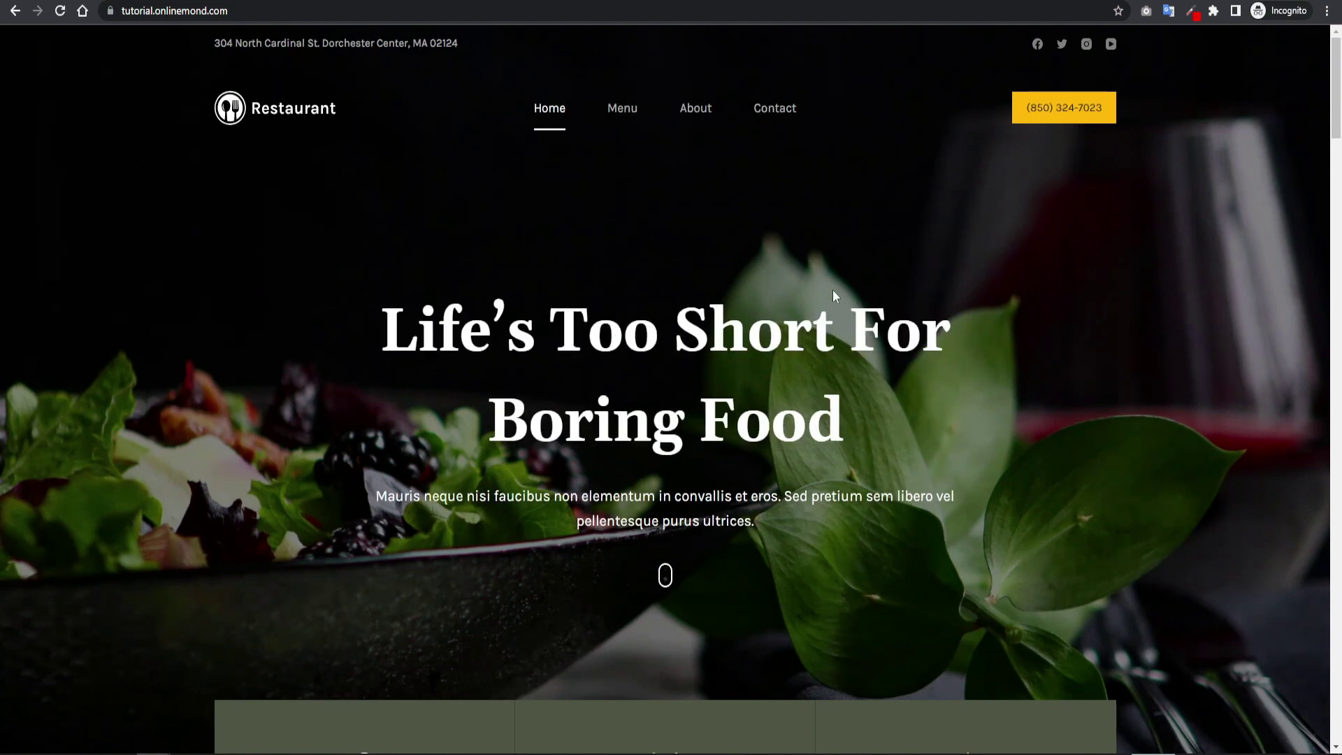
Check the restaurant home page's layout in the incognito window and return to the Autoptimize settings window
scroll(916, 426, "down", 10)
scroll(916, 426, "down", 20)
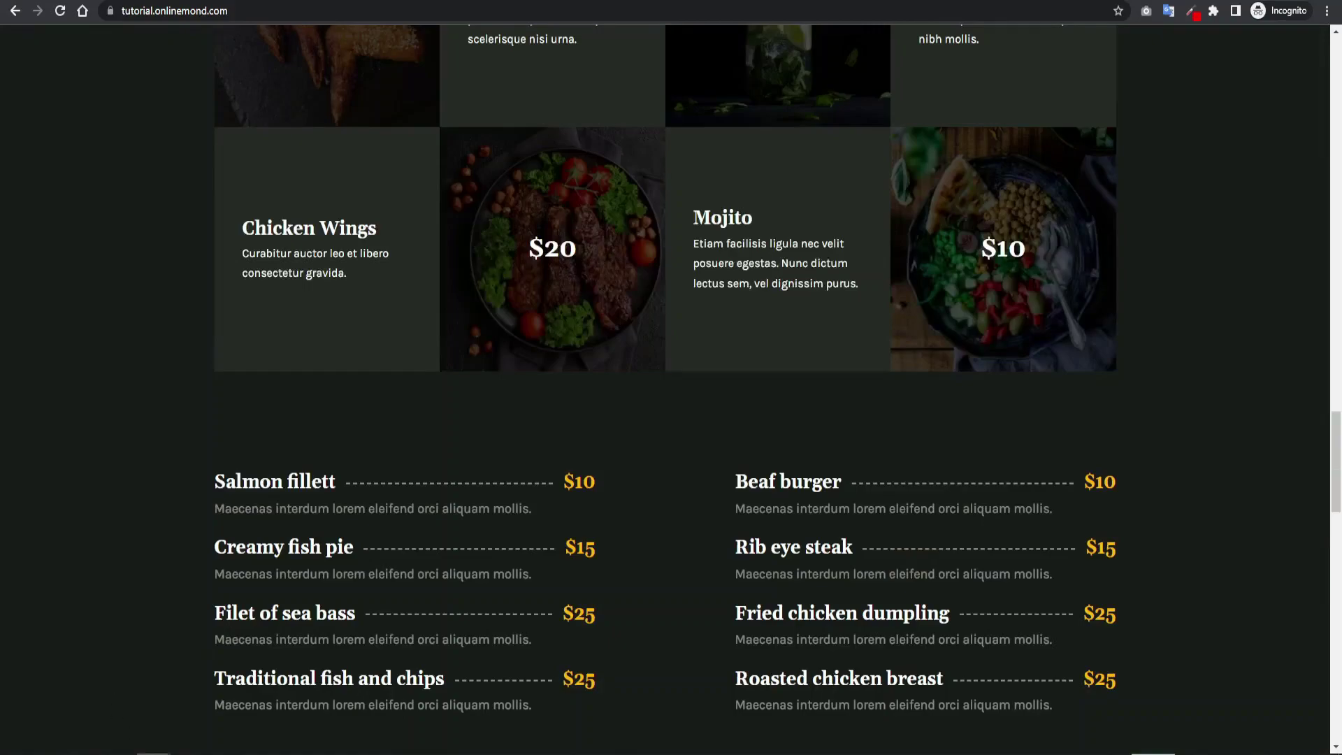
mouse_move(153, 751)
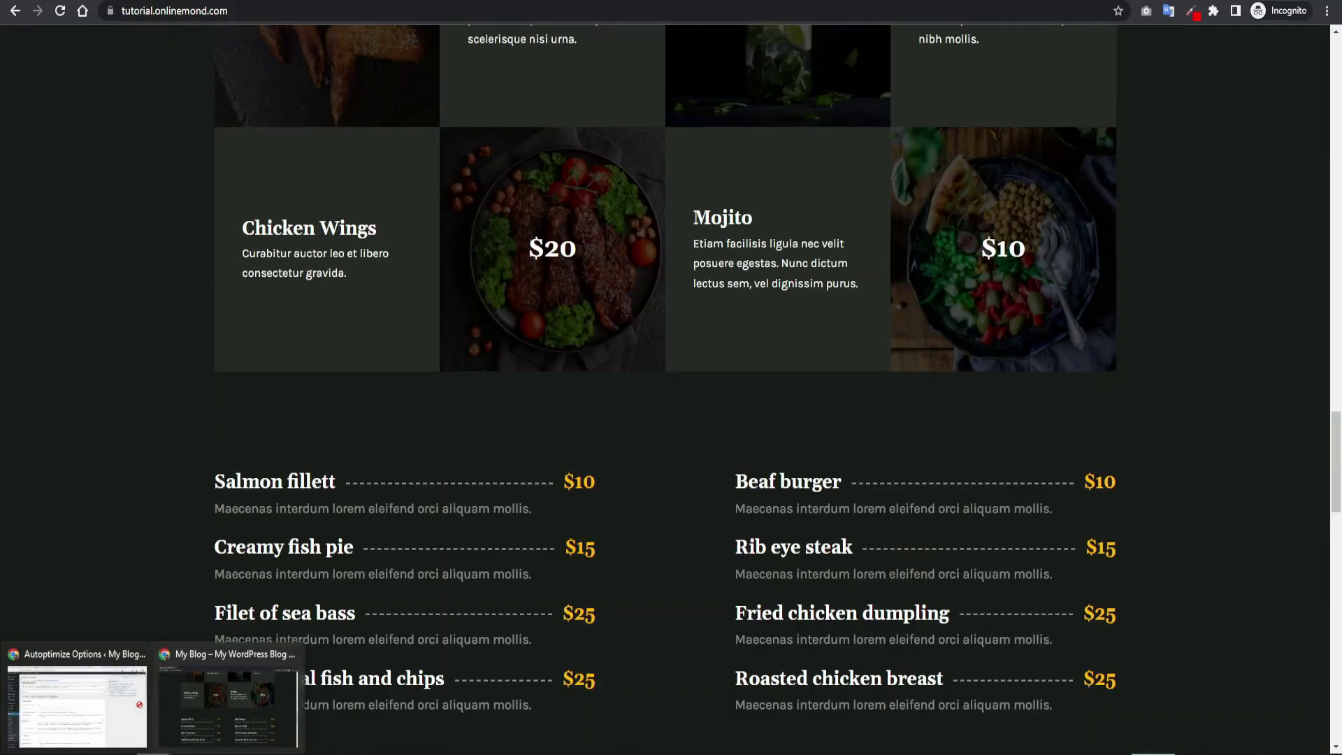
left_click(95, 694)
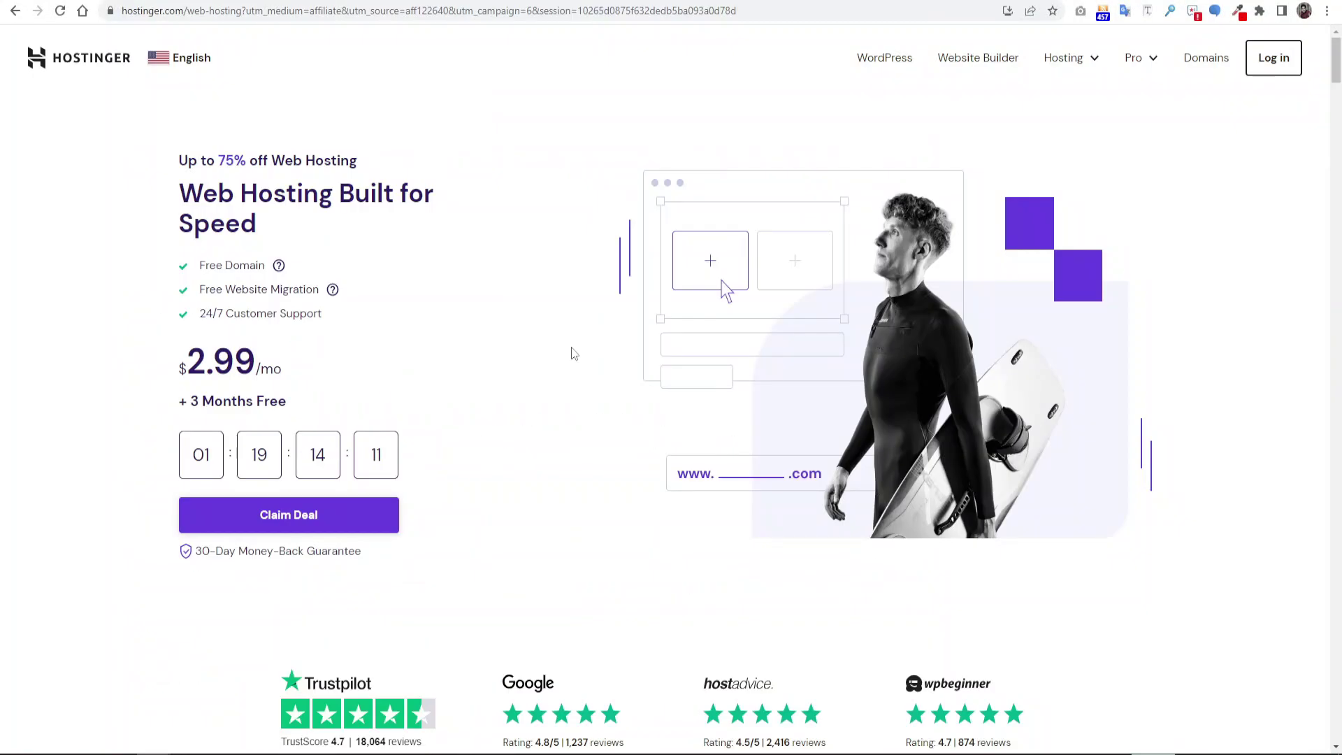
Review Hostinger's web hosting plans and highlight the free domain feature of the Premium plan
scroll(573, 353, "down", 10)
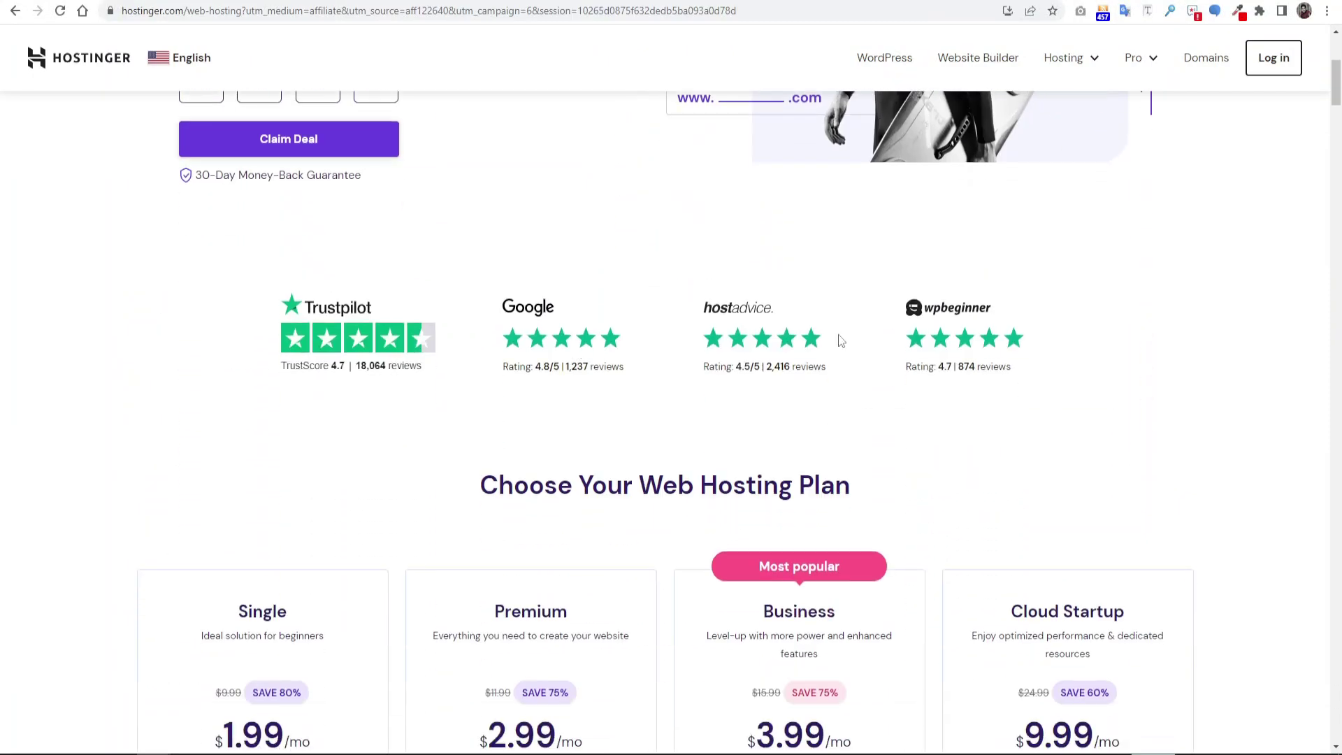
scroll(848, 340, "down", 1)
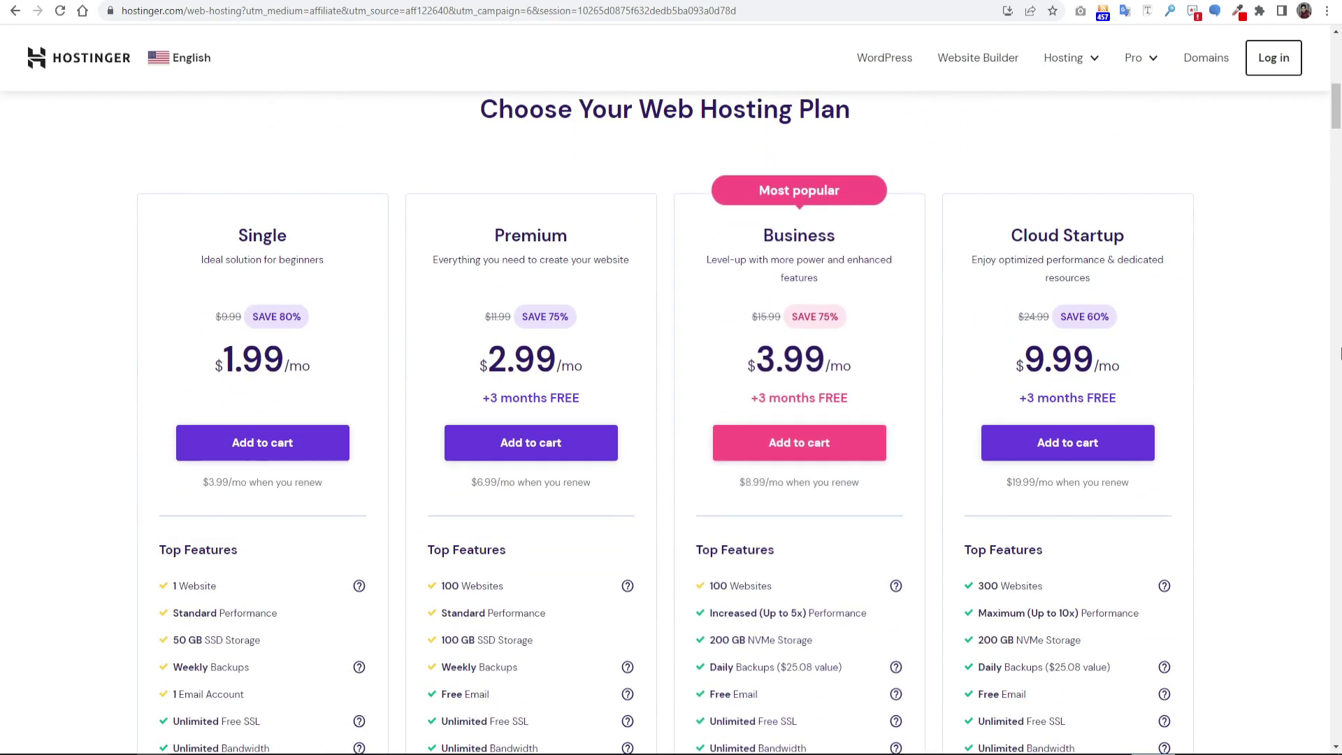
scroll(1339, 353, "down", 1)
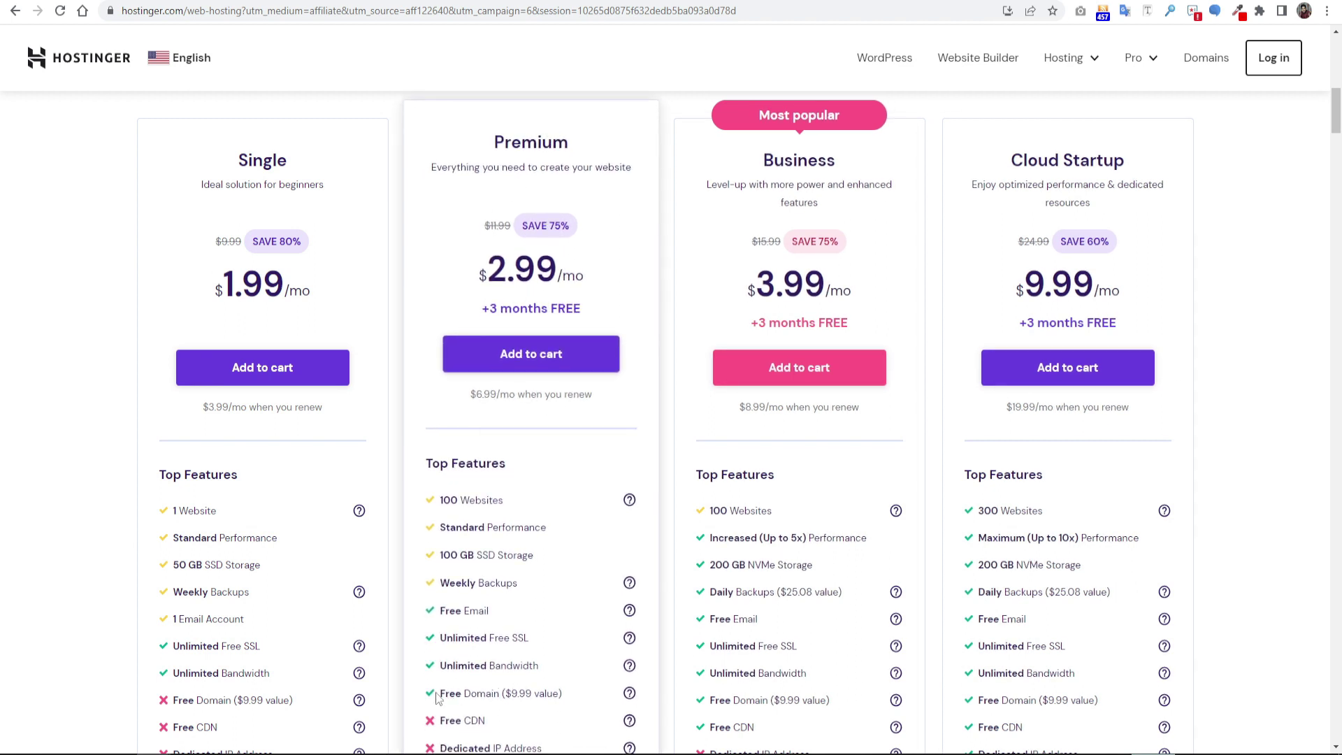
left_click_drag(438, 698, 569, 697)
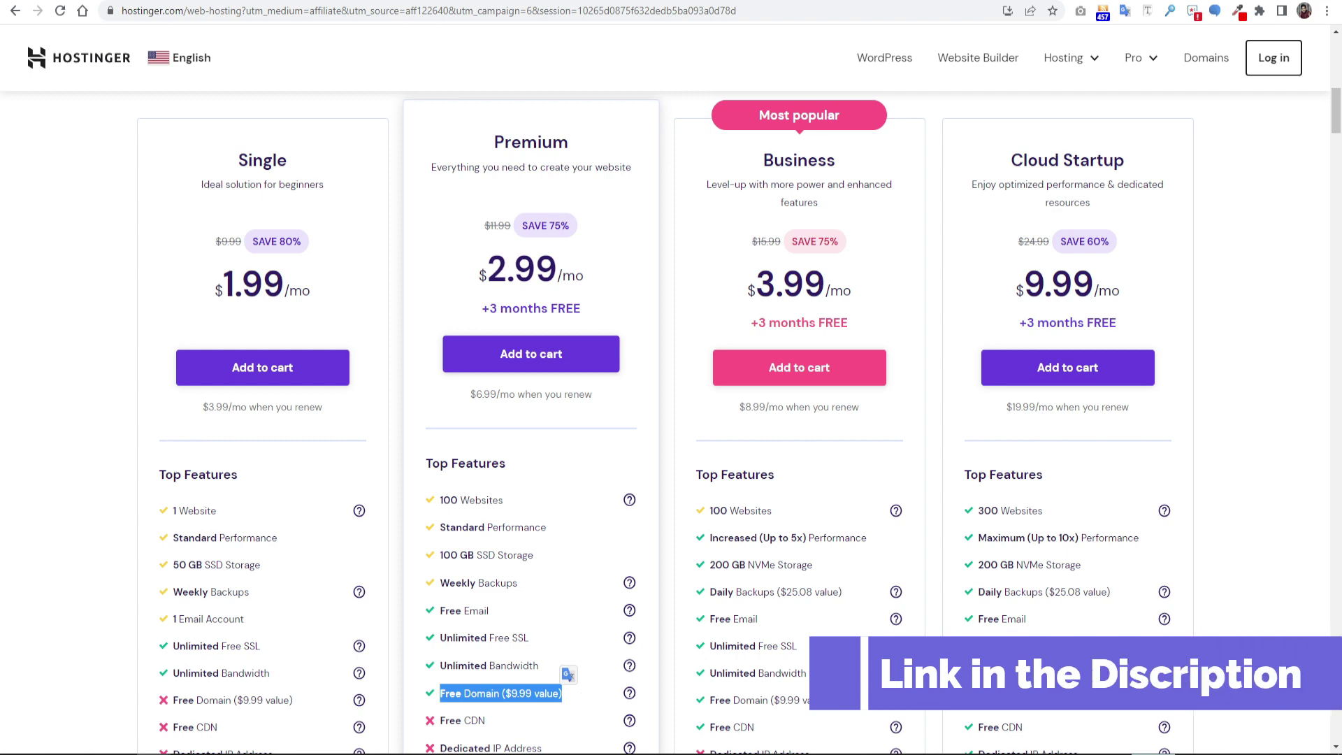
left_click(1272, 282)
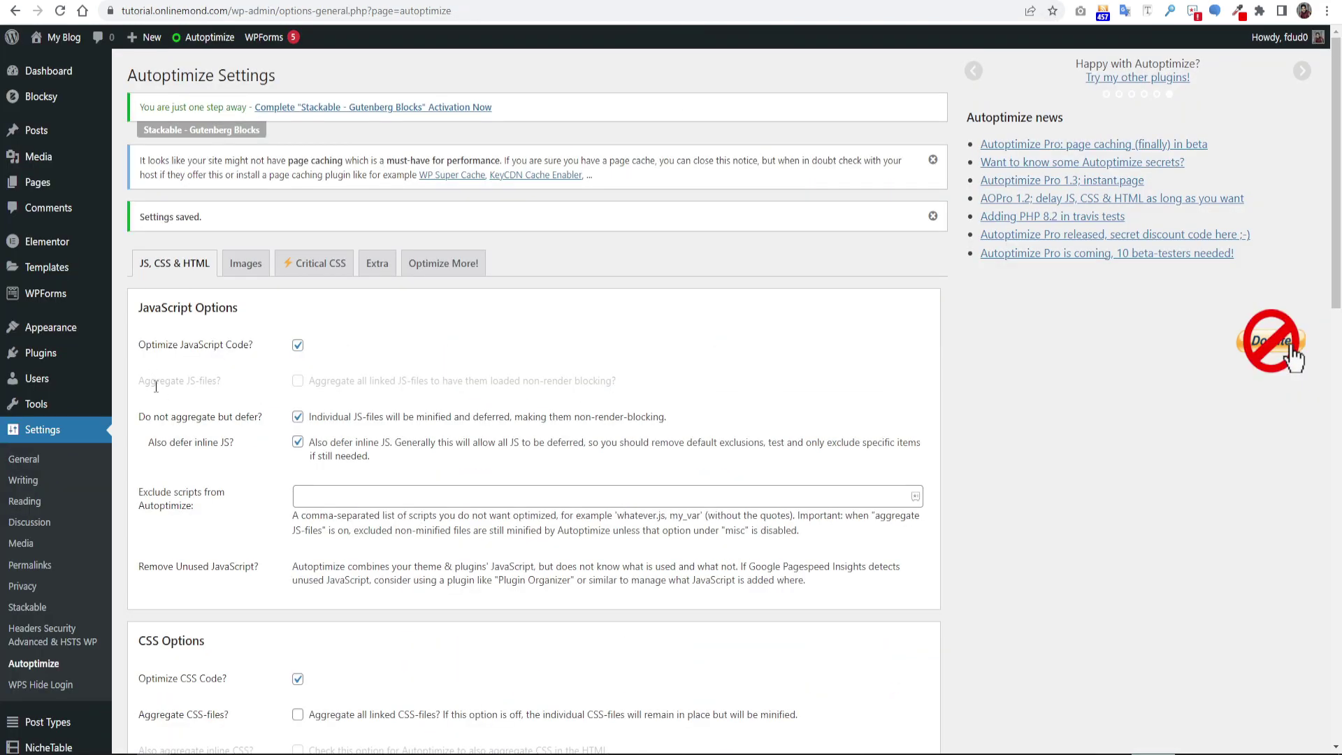
Enable aggregation of JS files and inline JS, and reduce the scripts excluded from Autoptimize to jquery.min.js
left_click(298, 382)
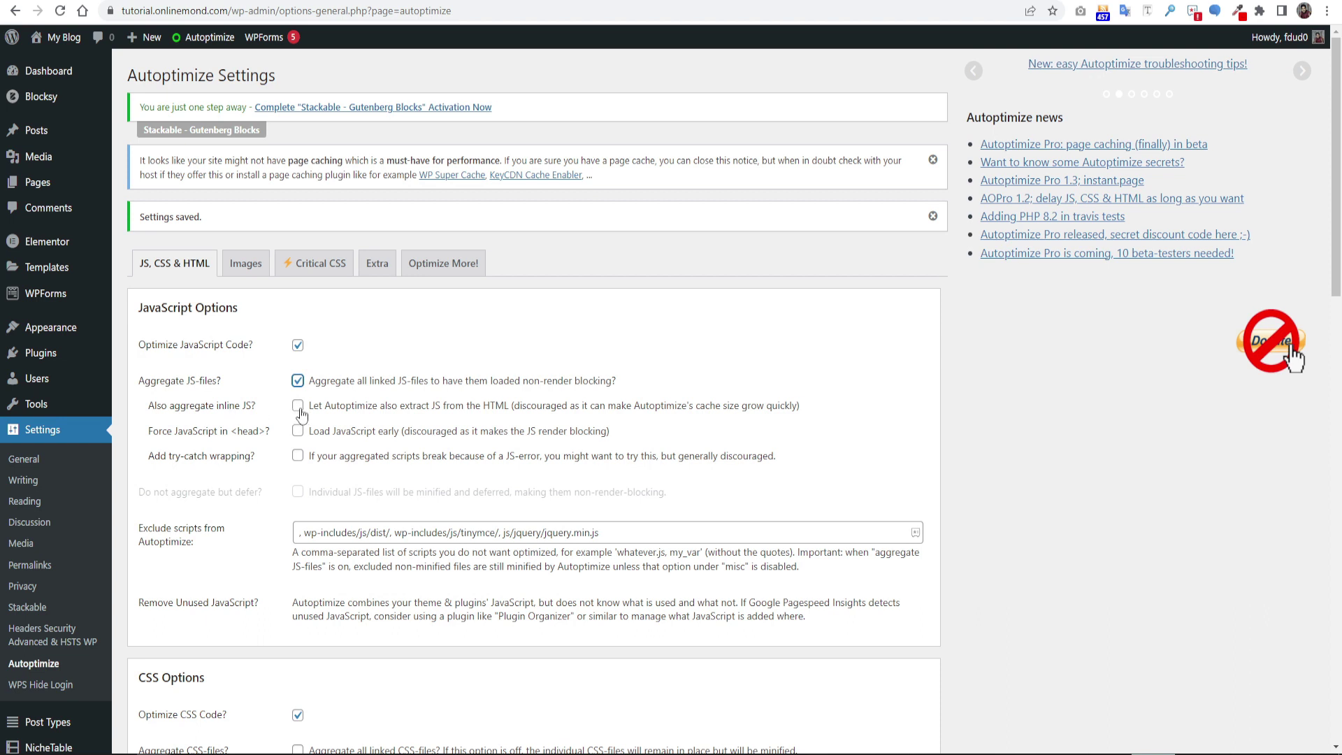
left_click(299, 410)
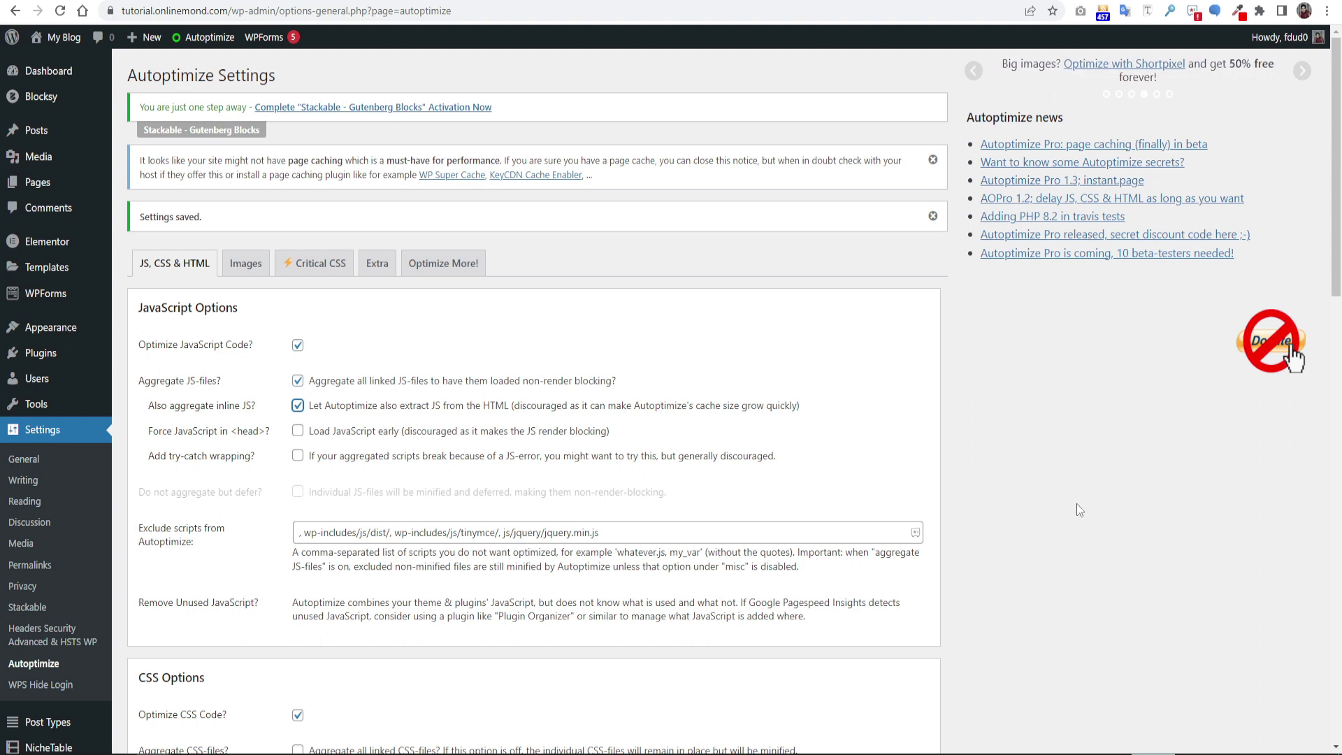
left_click(548, 532)
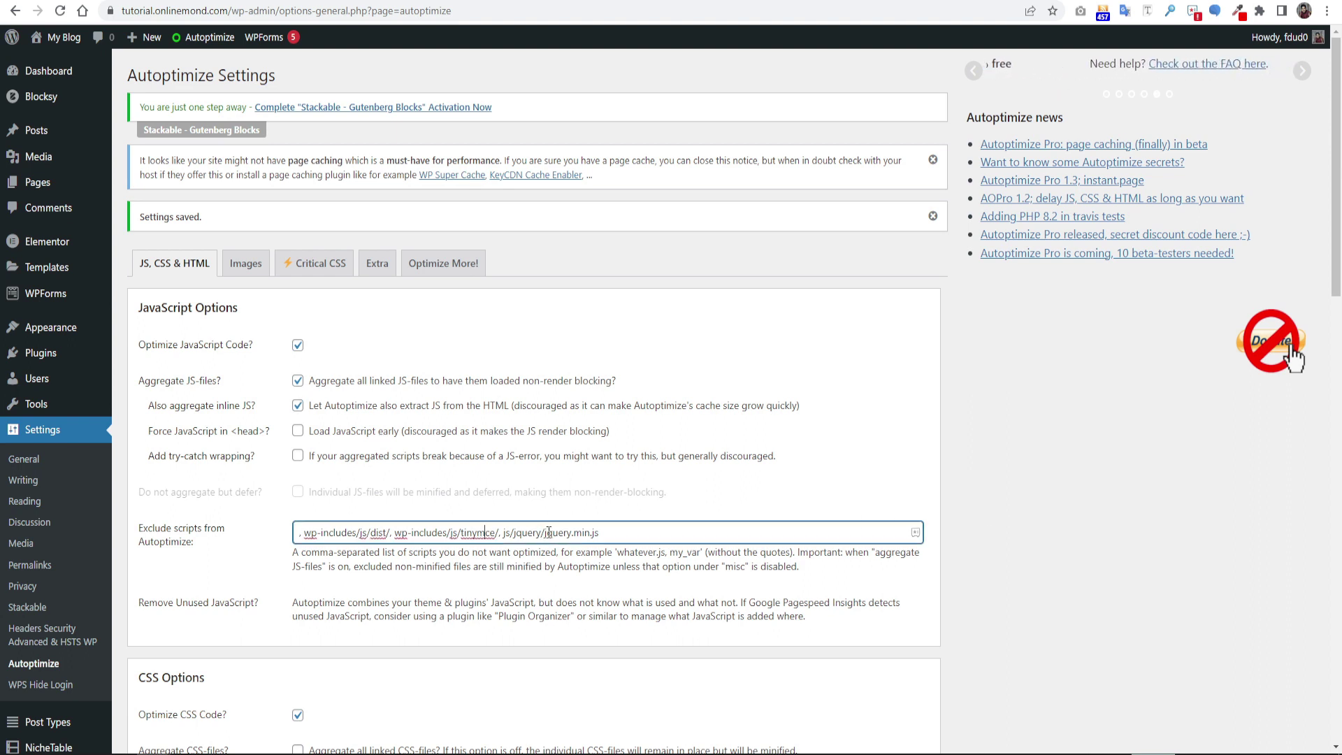
left_click_drag(549, 533, 245, 534)
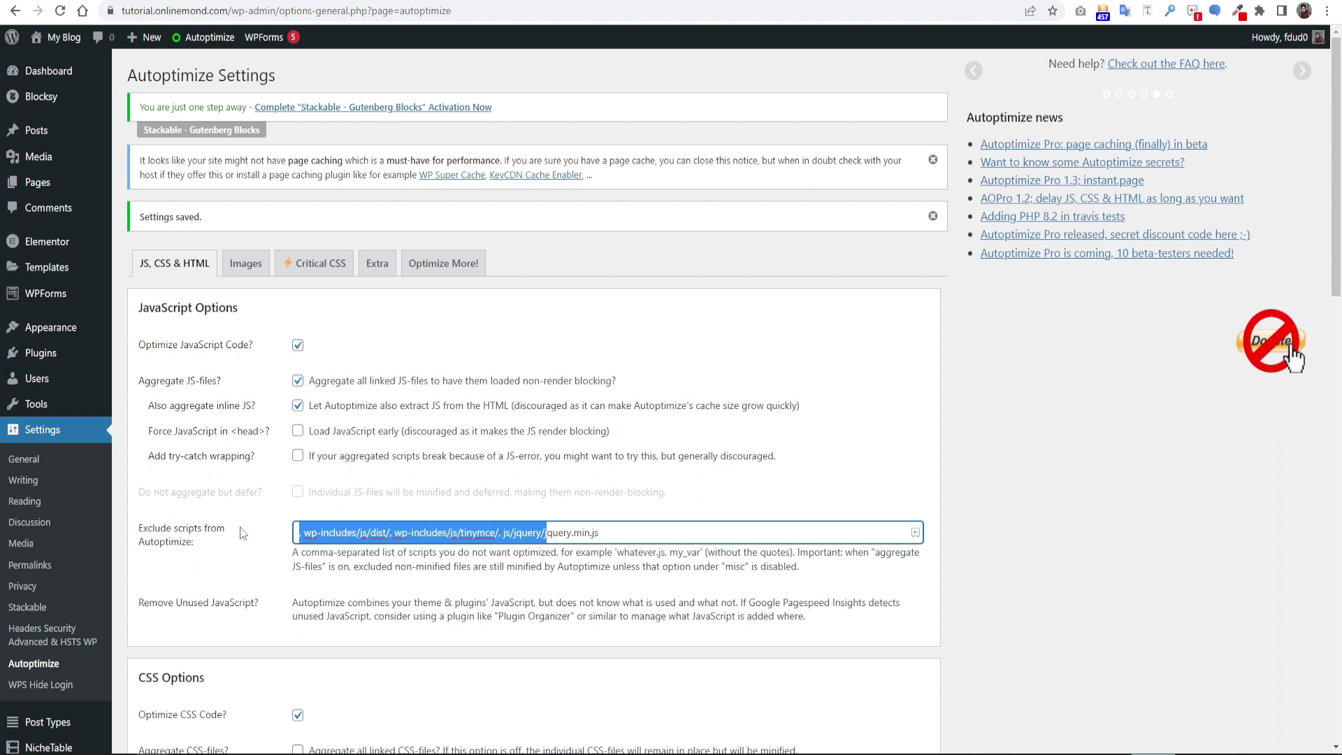
key("BackSpace")
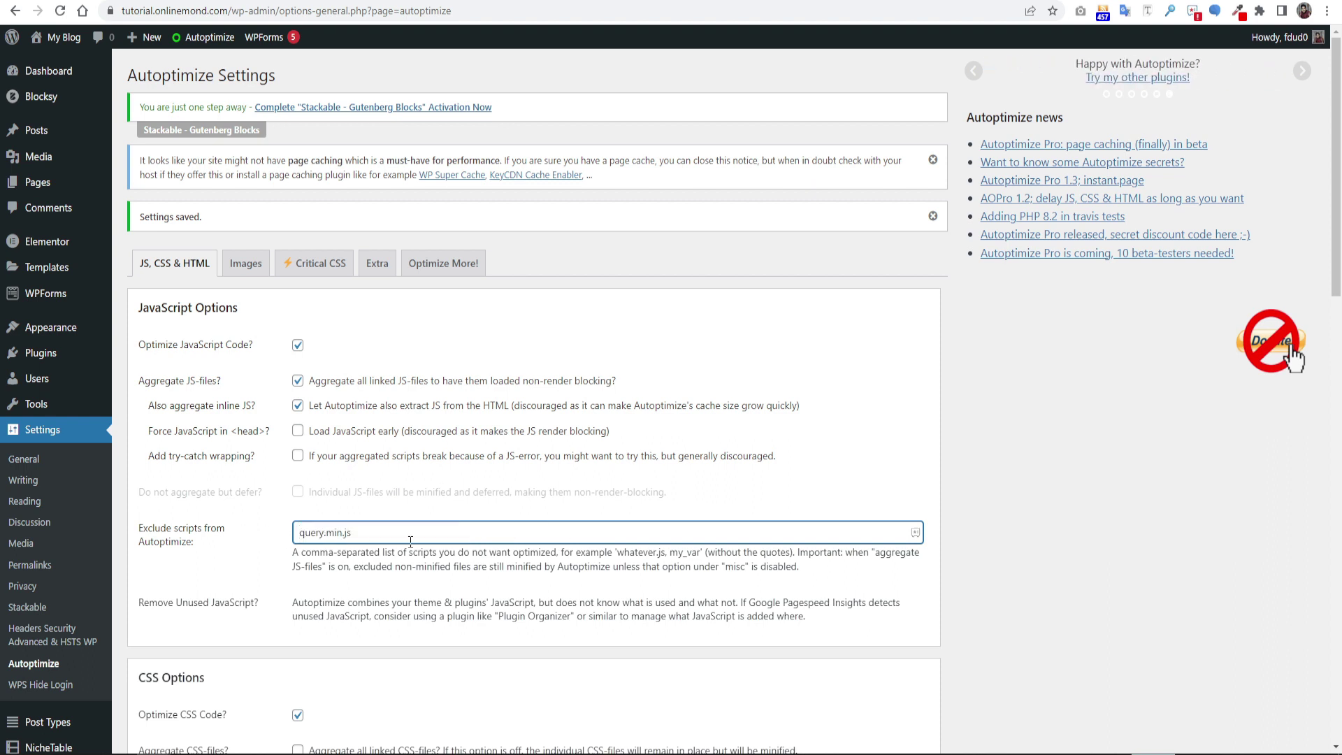
type("j")
left_click(1159, 535)
Enable aggregation of CSS files and inlining of all CSS, and save the changes while emptying the cache
scroll(1151, 538, "down", 3)
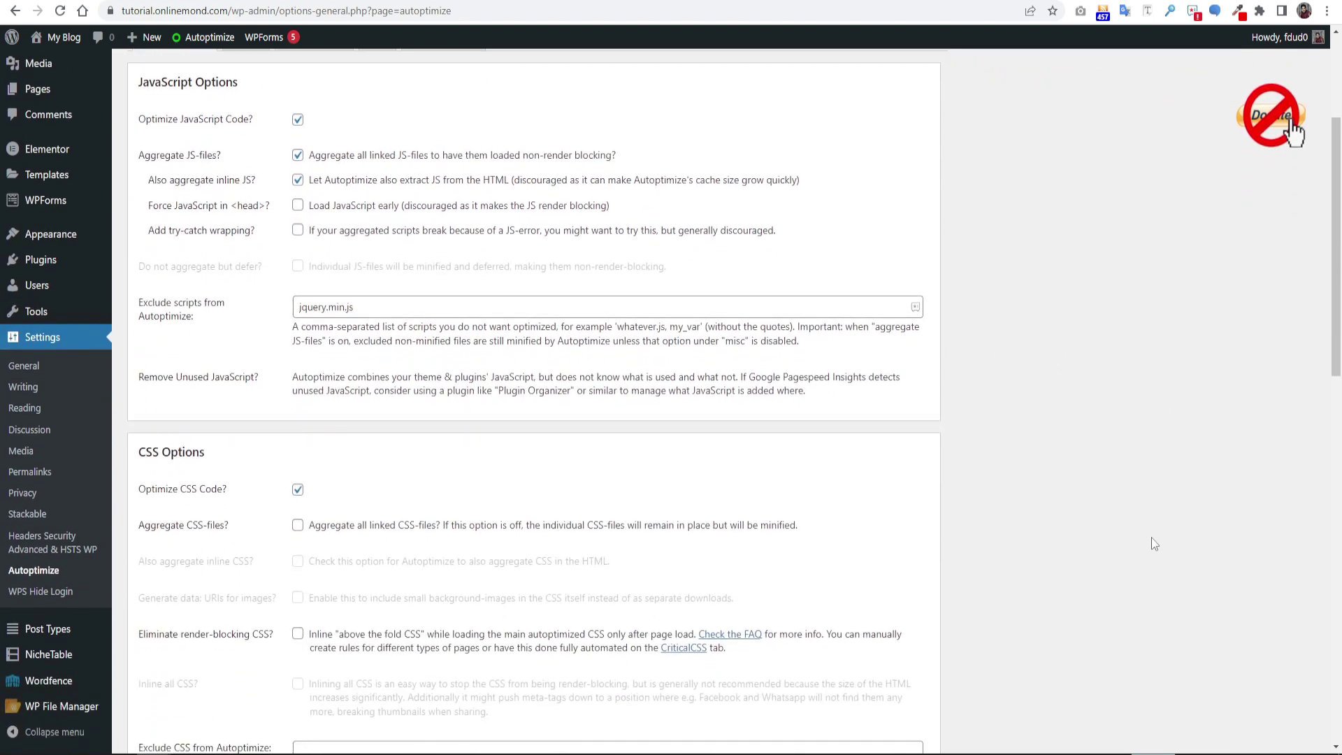
scroll(1151, 538, "down", 1)
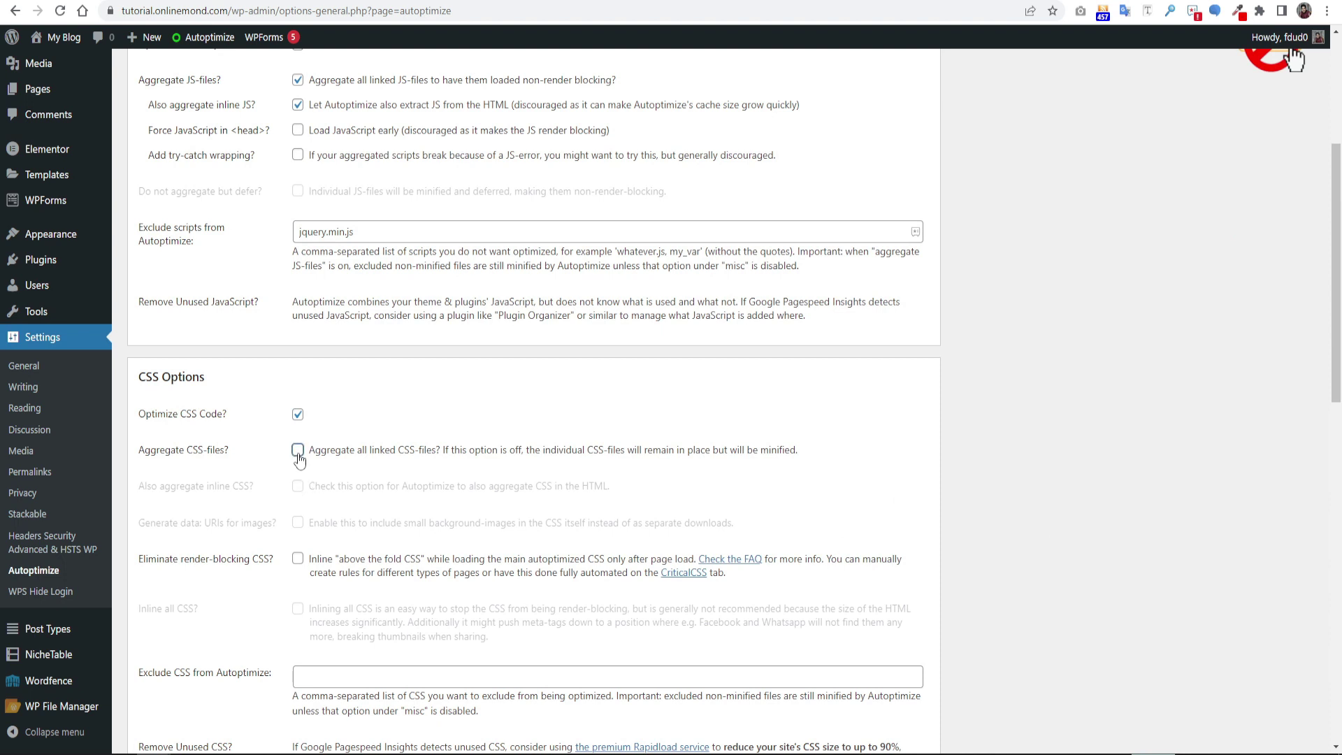
left_click(298, 451)
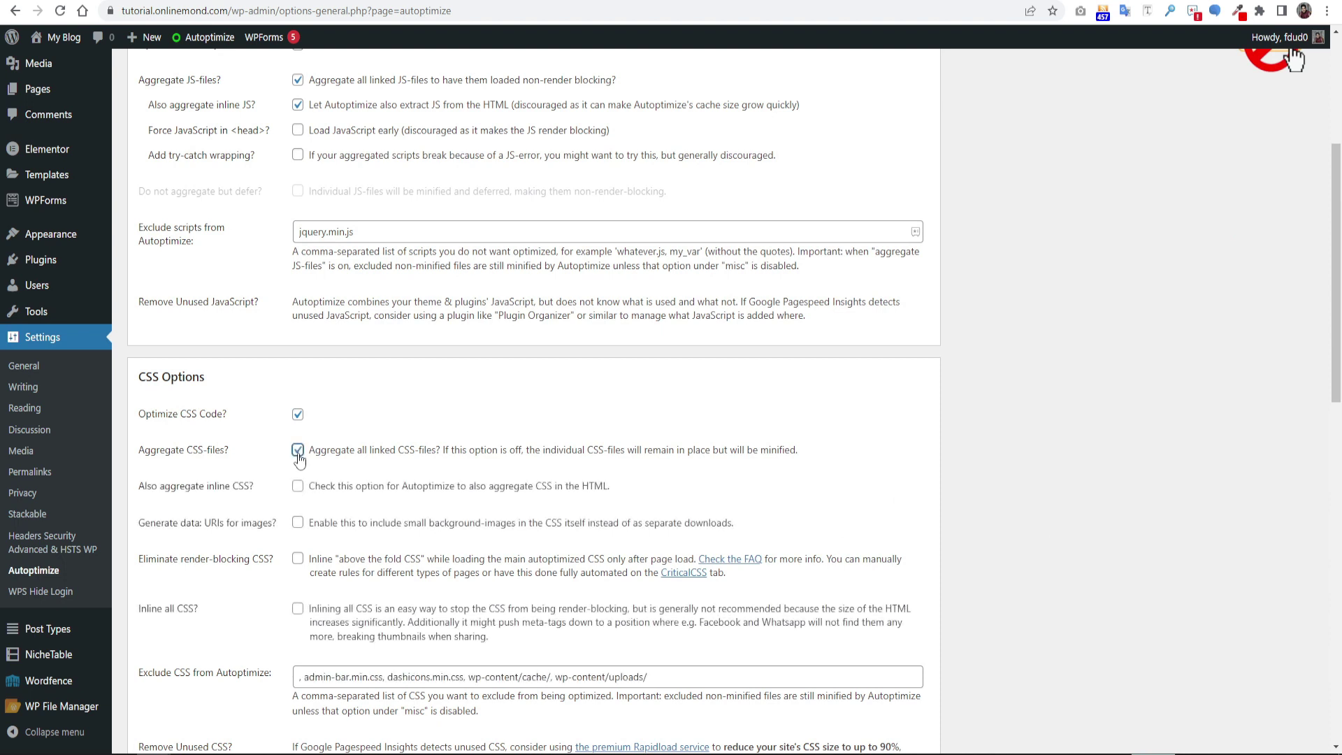
scroll(299, 458, "down", 1)
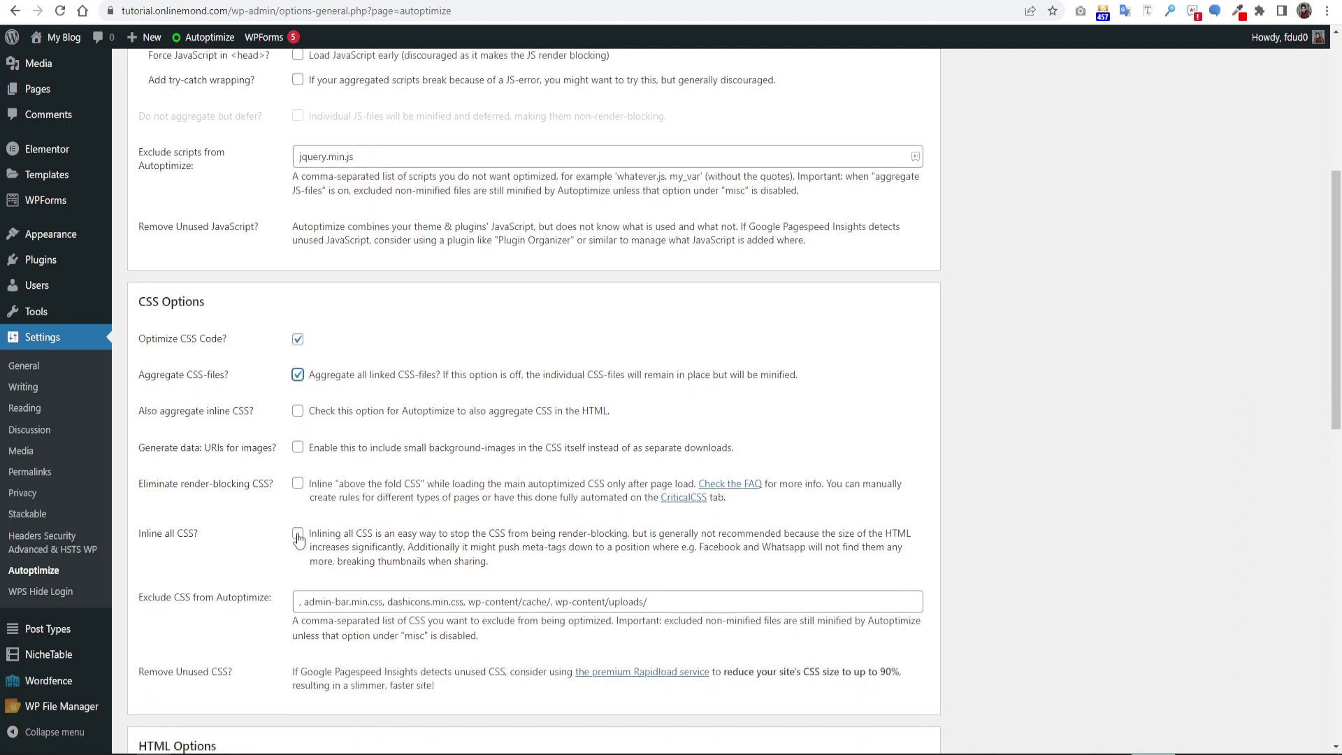
left_click(298, 536)
scroll(1187, 509, "down", 1)
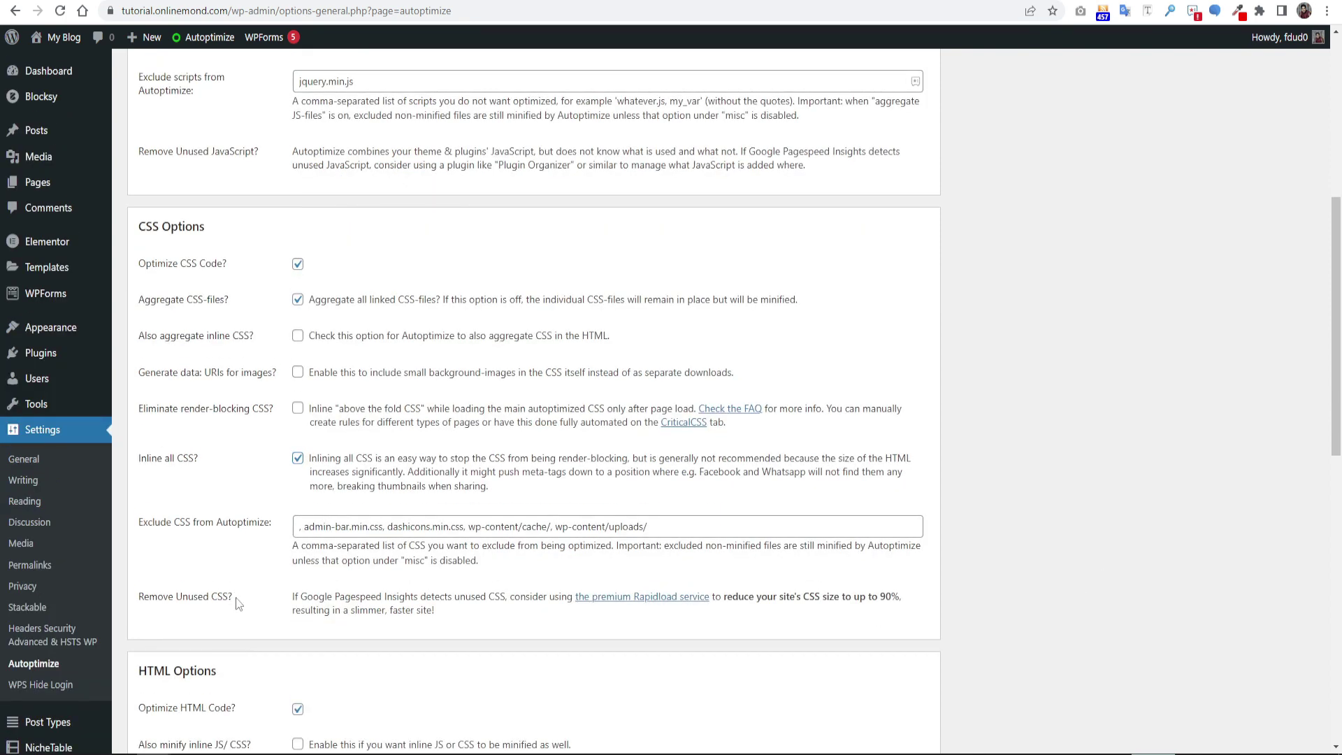
left_click_drag(236, 598, 229, 598)
scroll(680, 611, "down", 10)
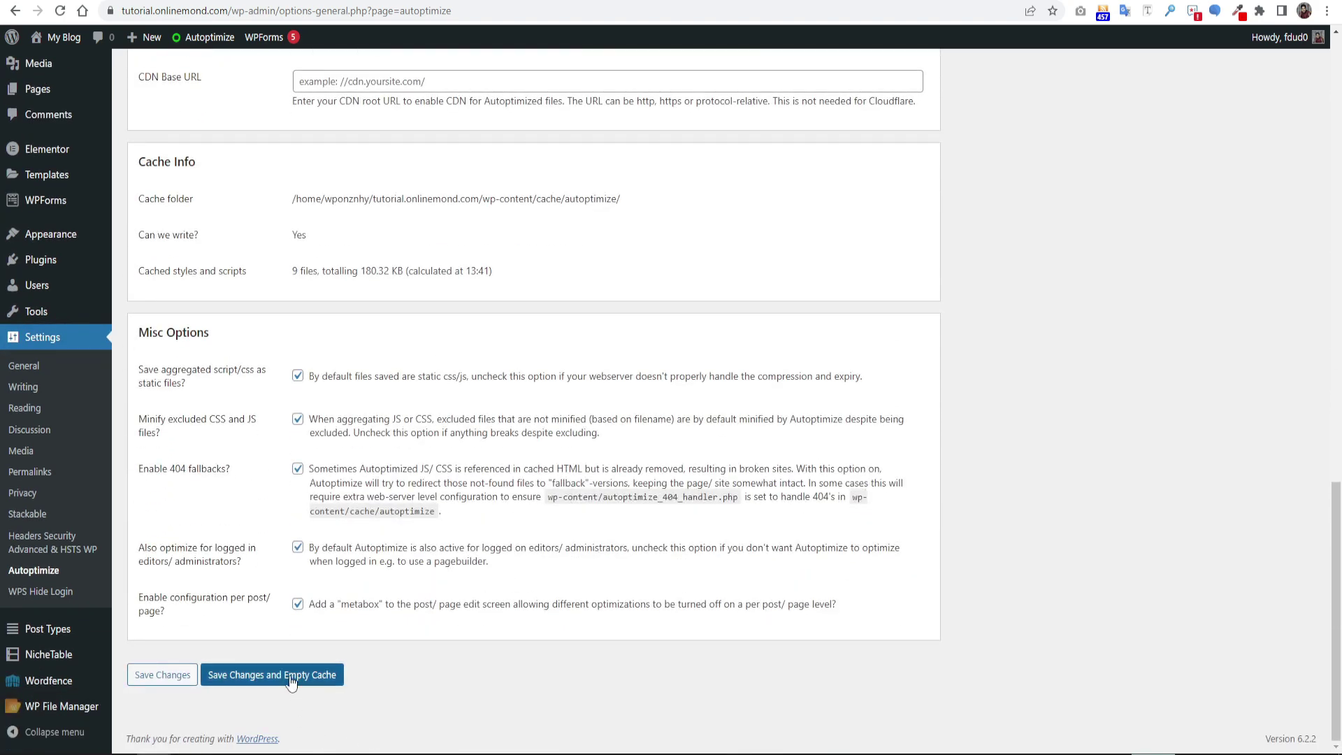
left_click(292, 683)
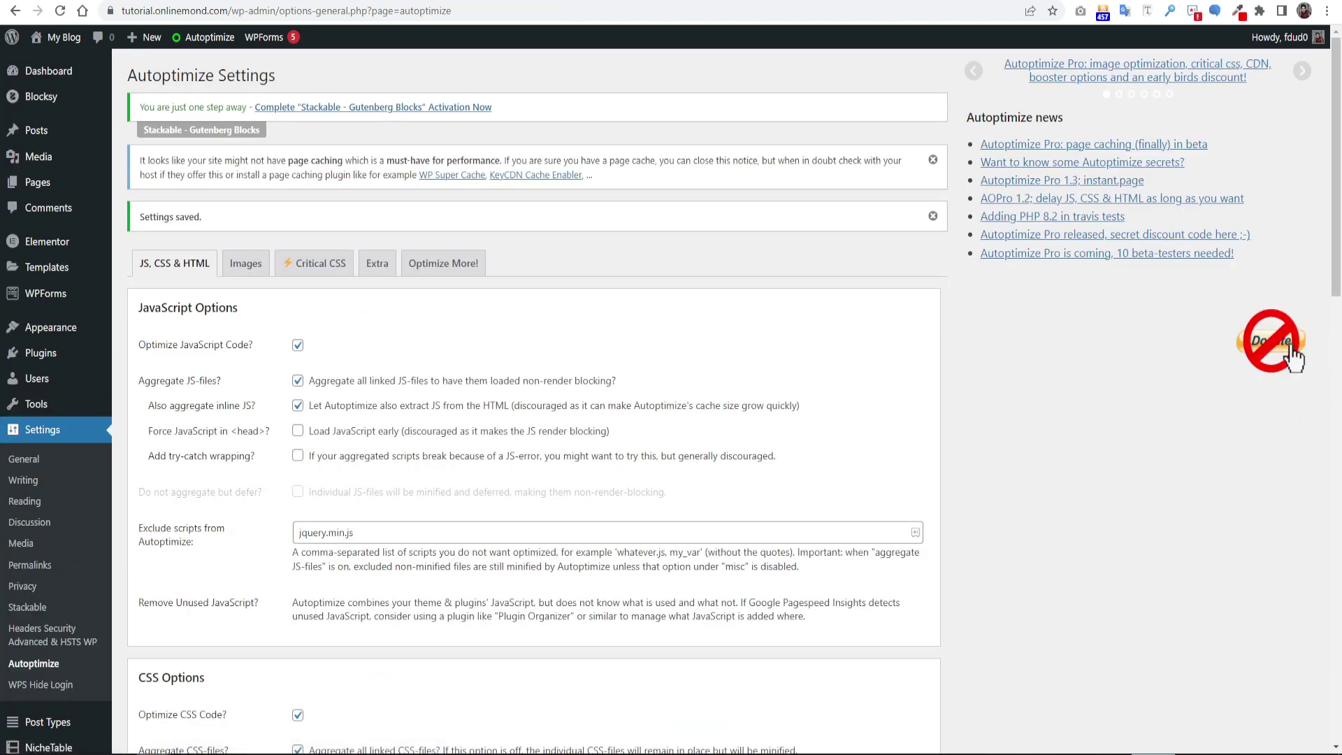
Check the restaurant home page in the incognito window and review Autoptimize's JavaScript and CSS aggregation options
left_click(224, 711)
left_click_drag(1335, 416, 1337, 34)
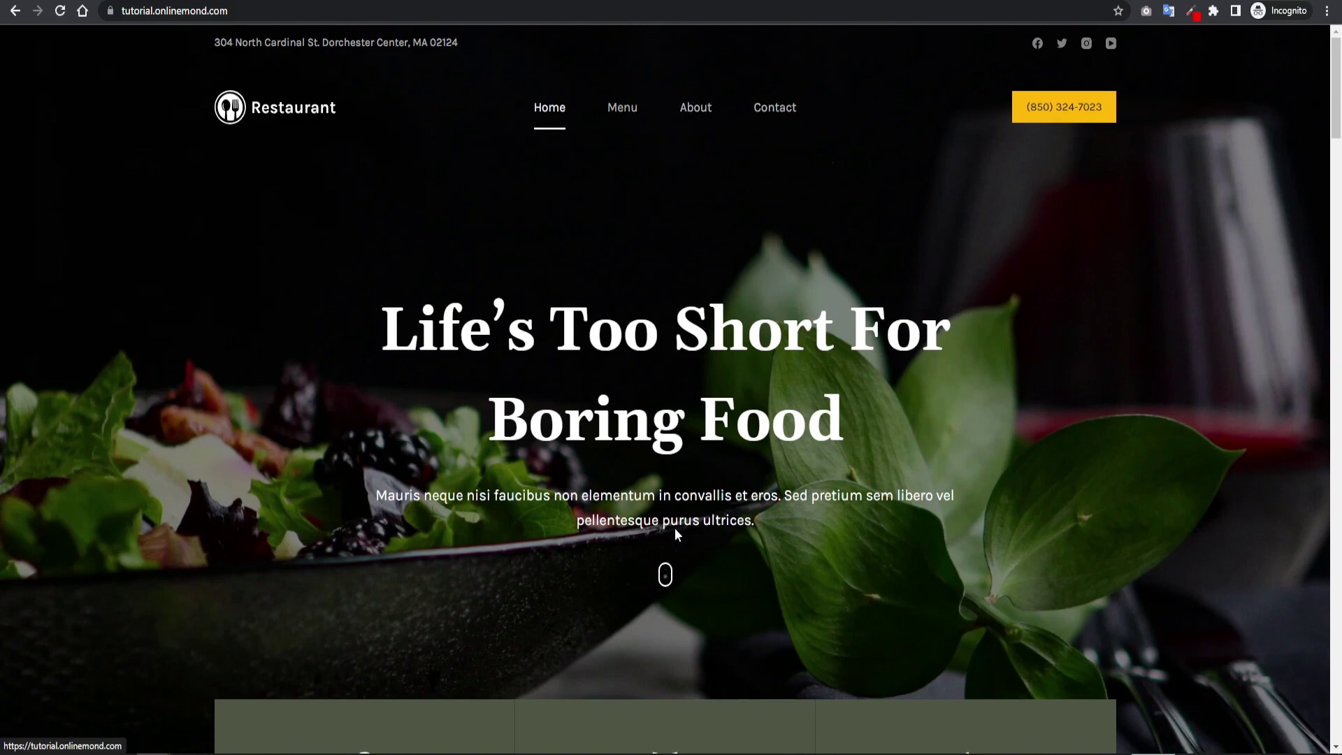
scroll(681, 524, "down", 10)
scroll(689, 527, "down", 3)
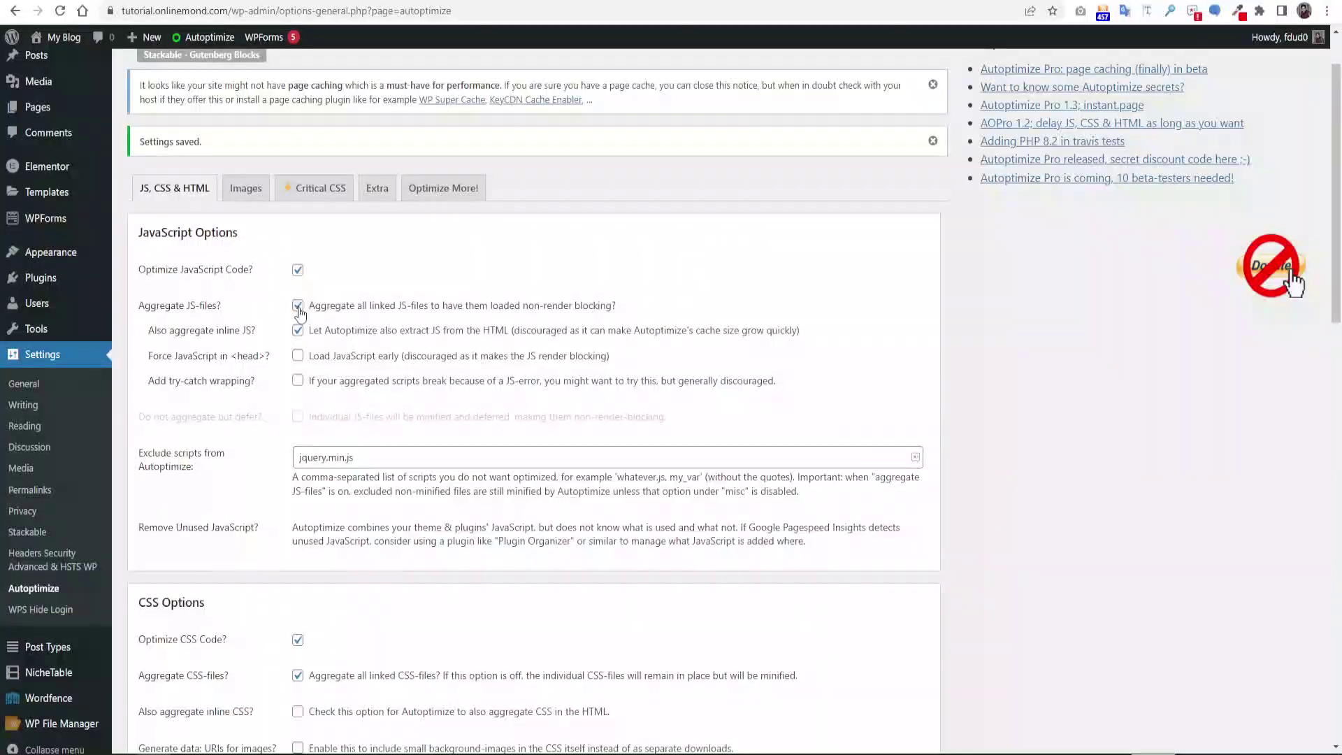
scroll(300, 329, "down", 3)
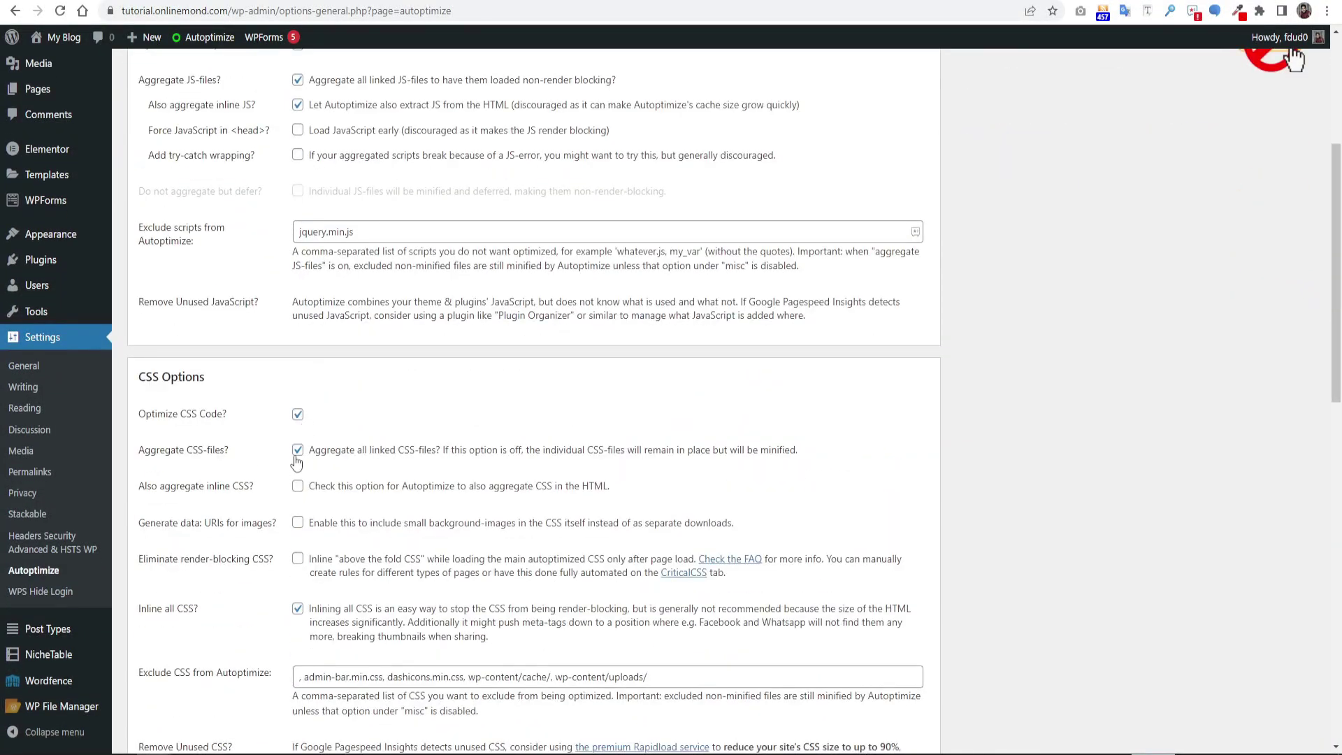
scroll(720, 482, "up", 5)
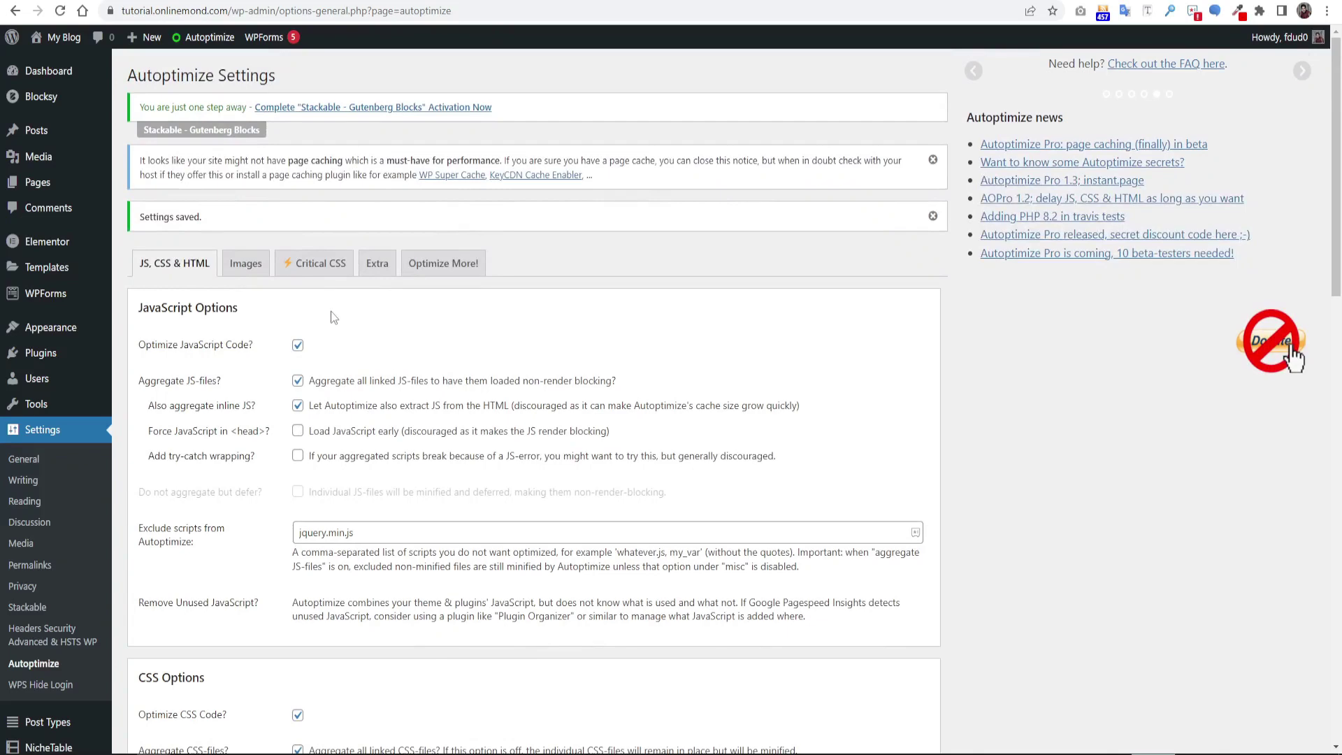
Enable on-the-fly ShortPixel image optimization, image lazy-loading and AVIF loading in Autoptimize's image settings, and save the changes
left_click(248, 271)
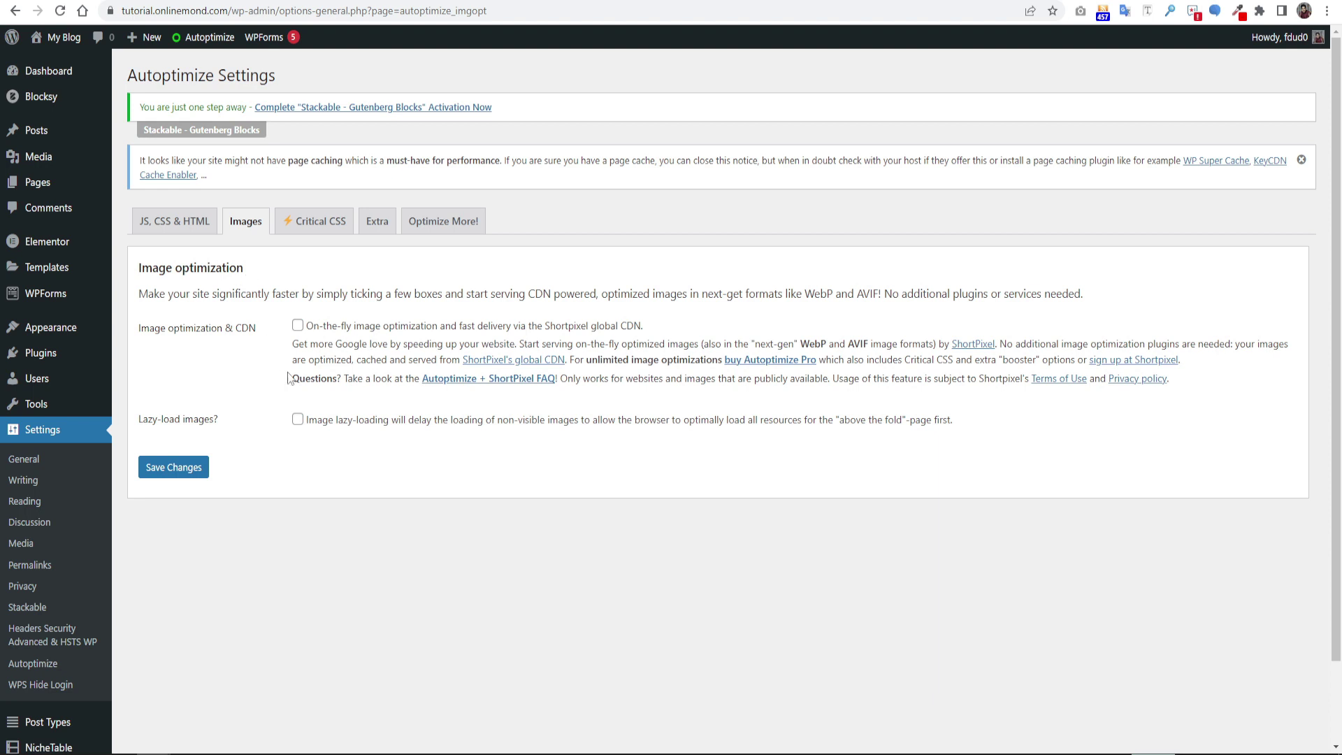
left_click(318, 325)
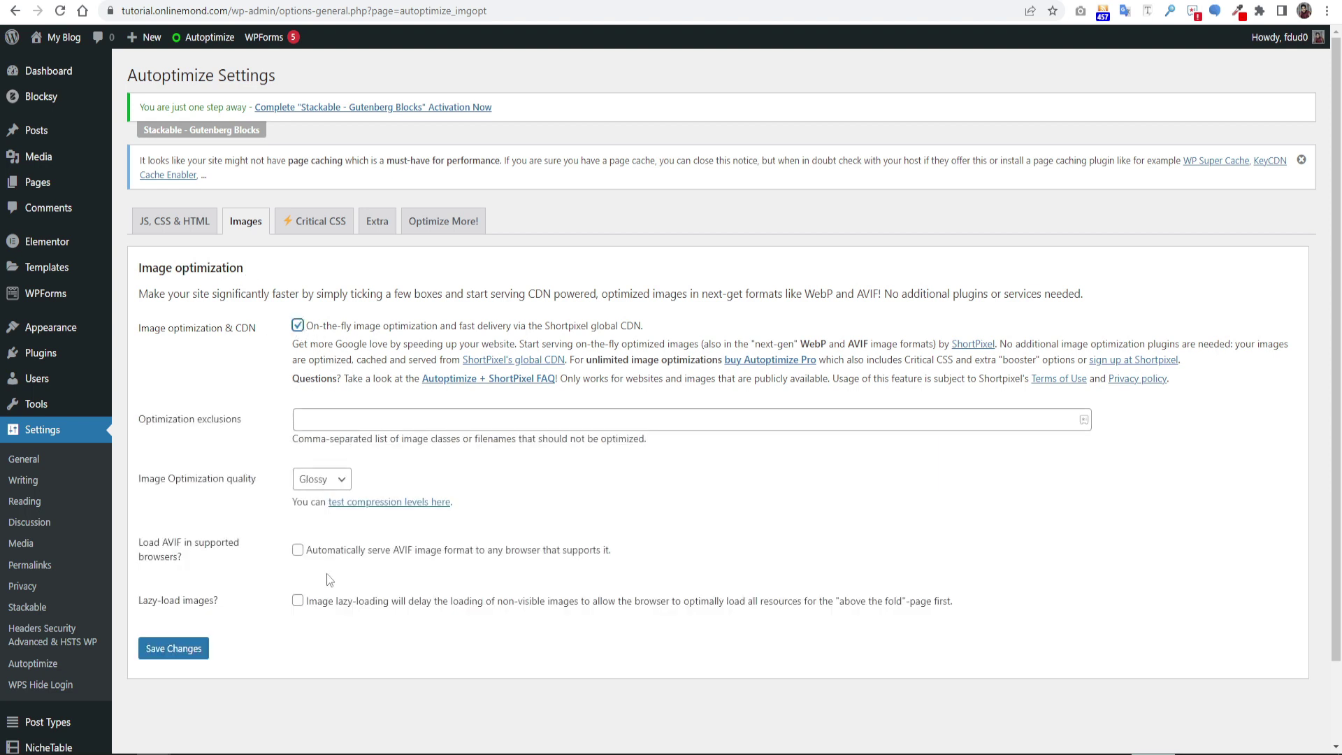
left_click(297, 601)
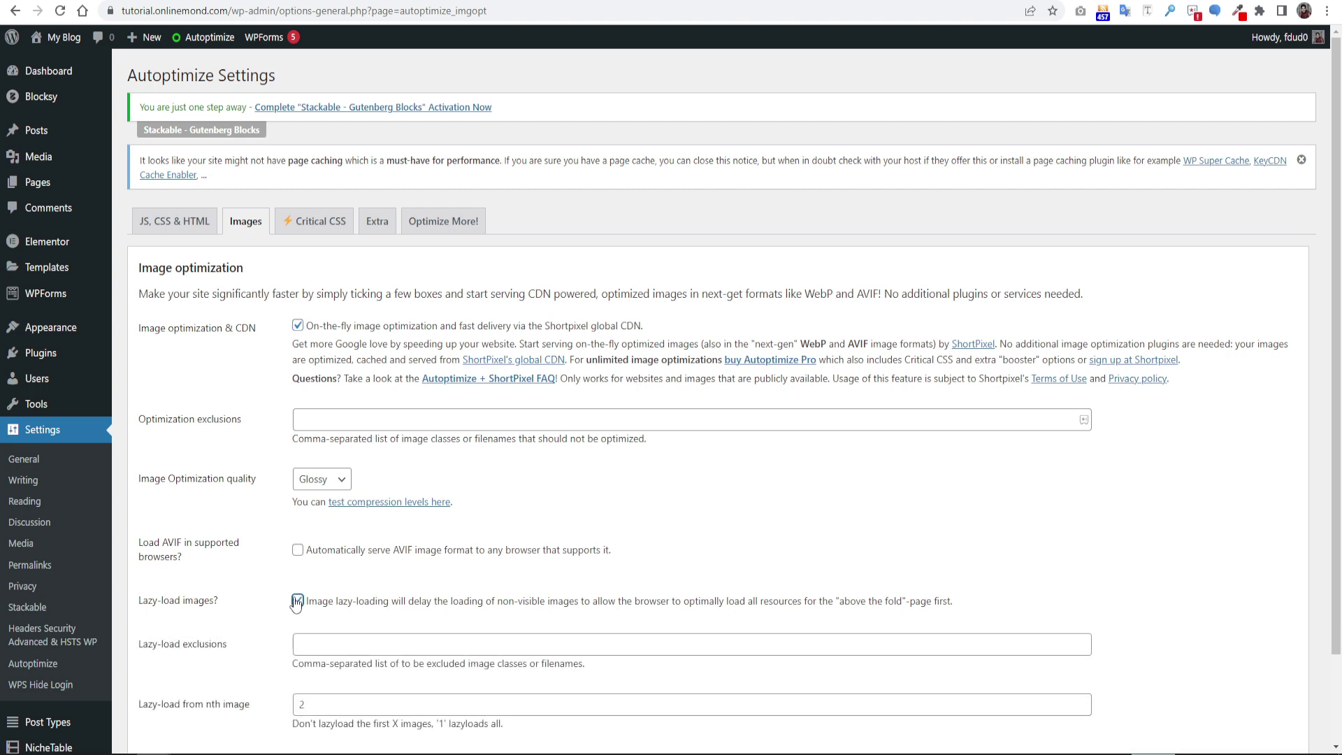
scroll(300, 594, "down", 2)
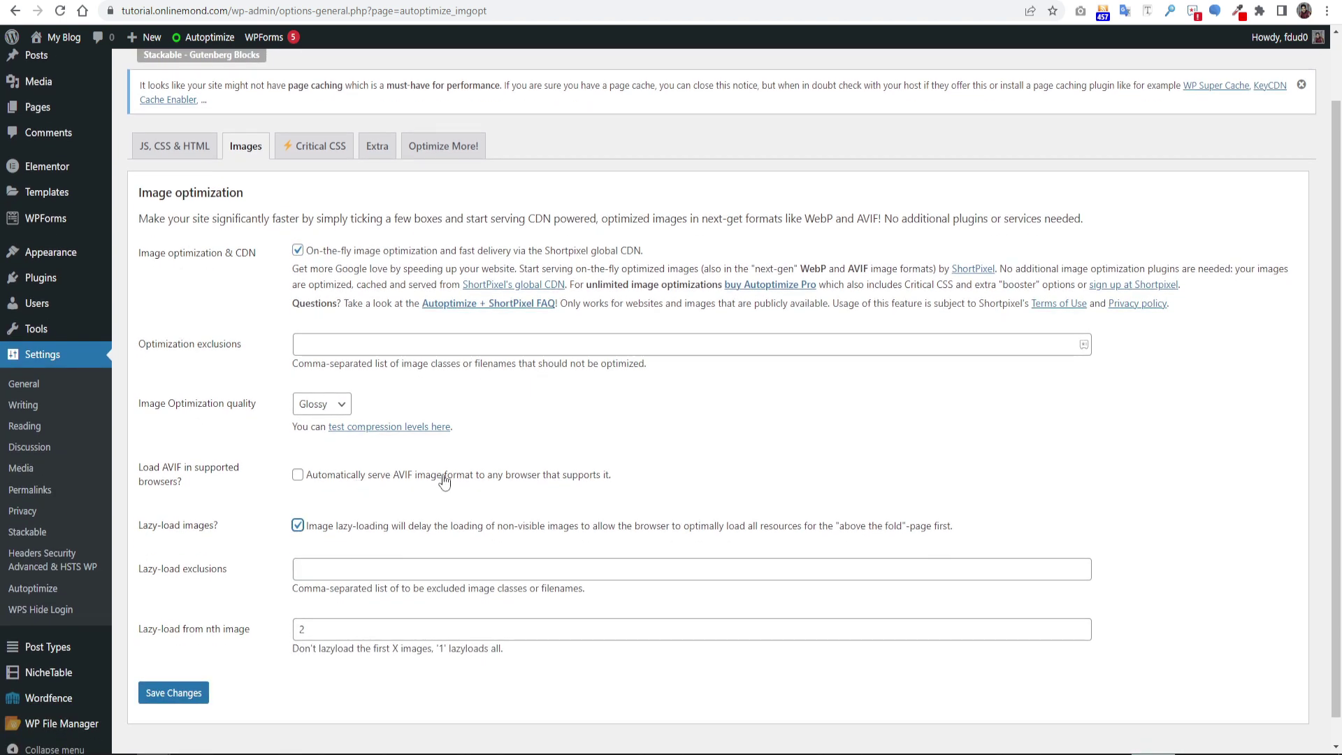
left_click(298, 476)
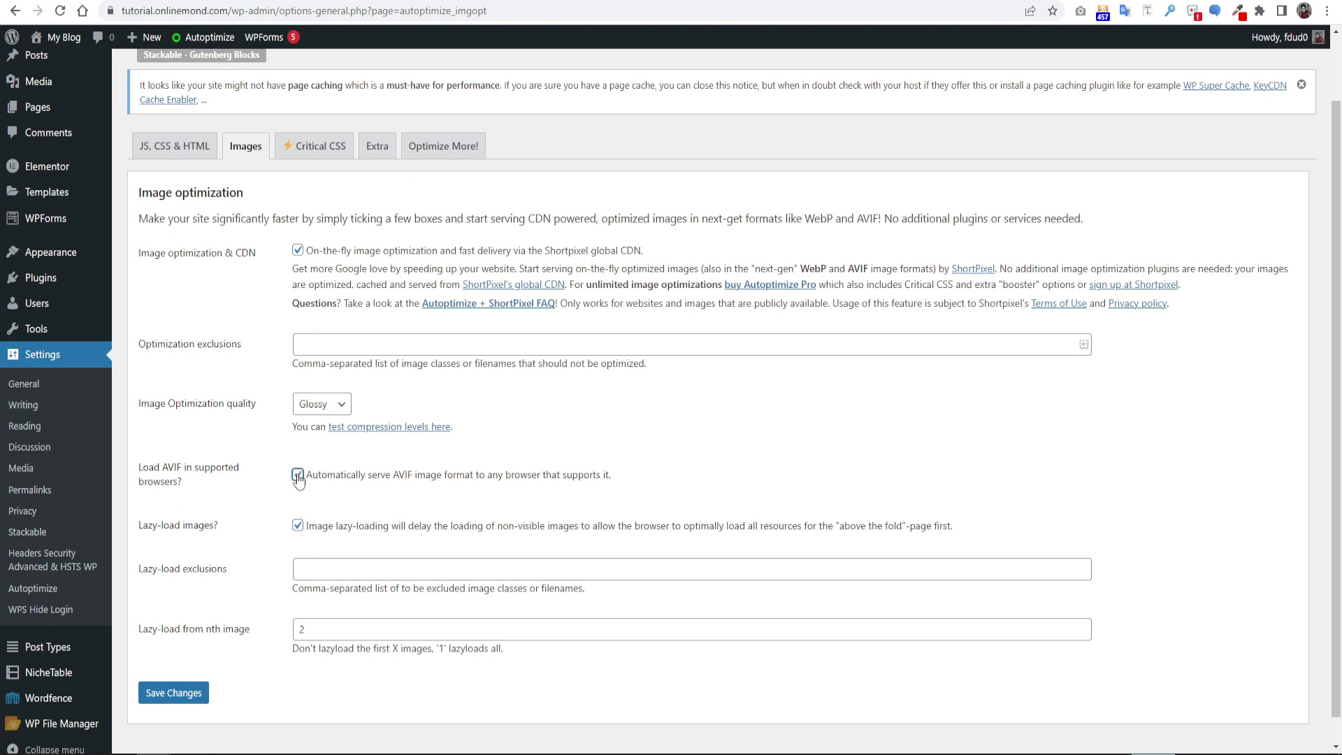
left_click(185, 702)
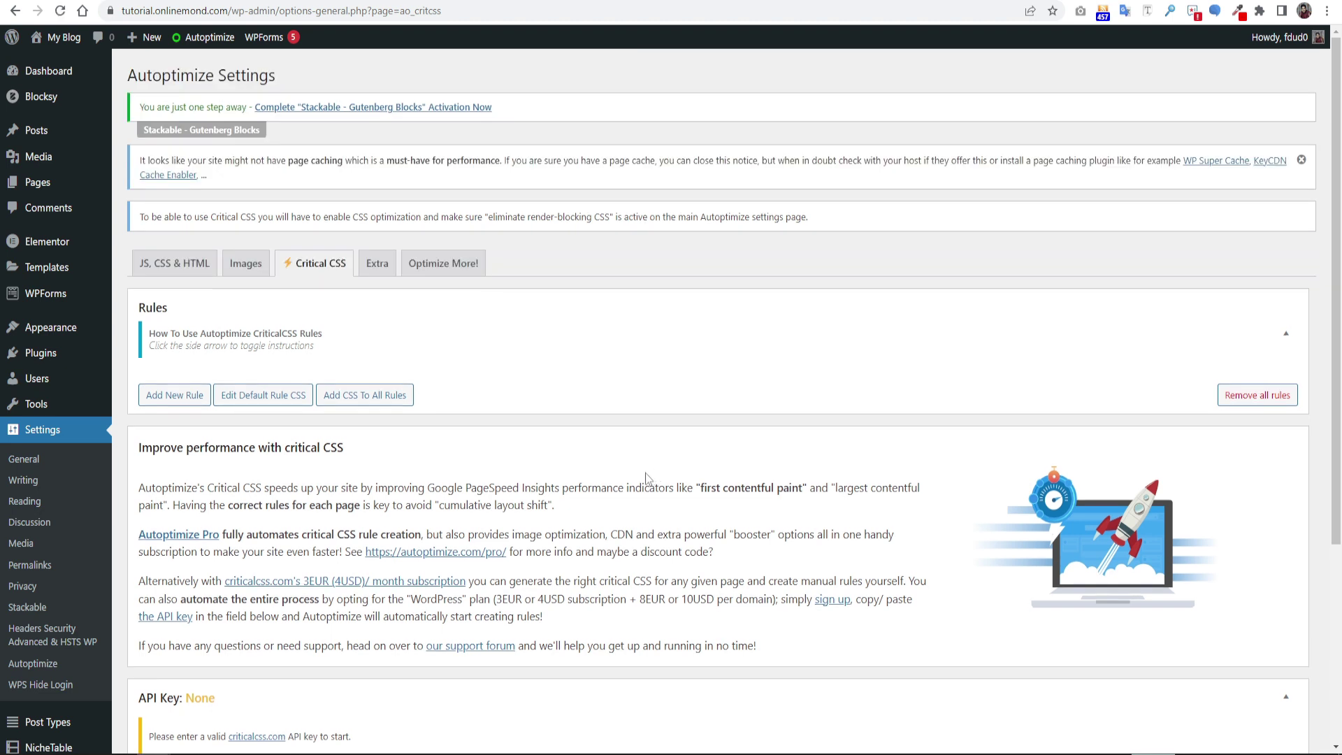
In Autoptimize's extra settings, combine and link Google Fonts deferred in head, remove emojis, query strings and WordPress block CSS, and save
left_click(382, 273)
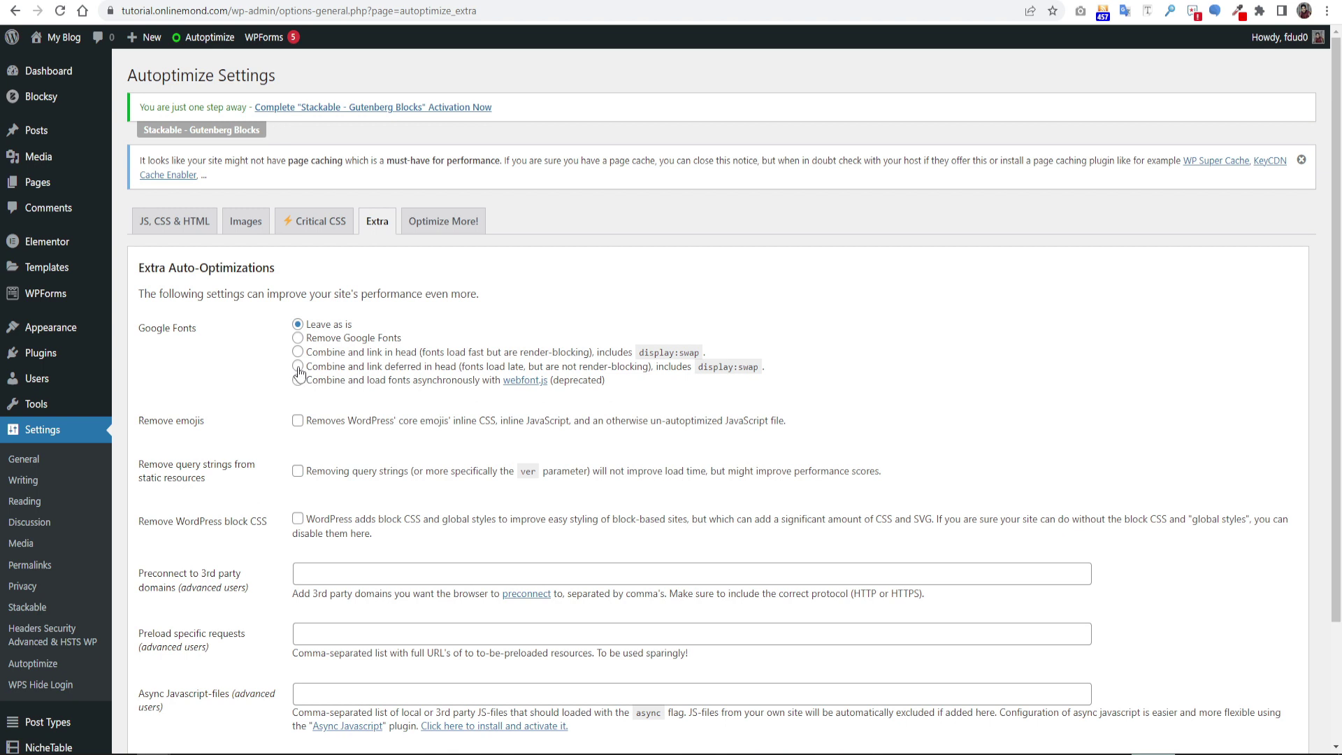
left_click(298, 367)
scroll(298, 370, "down", 1)
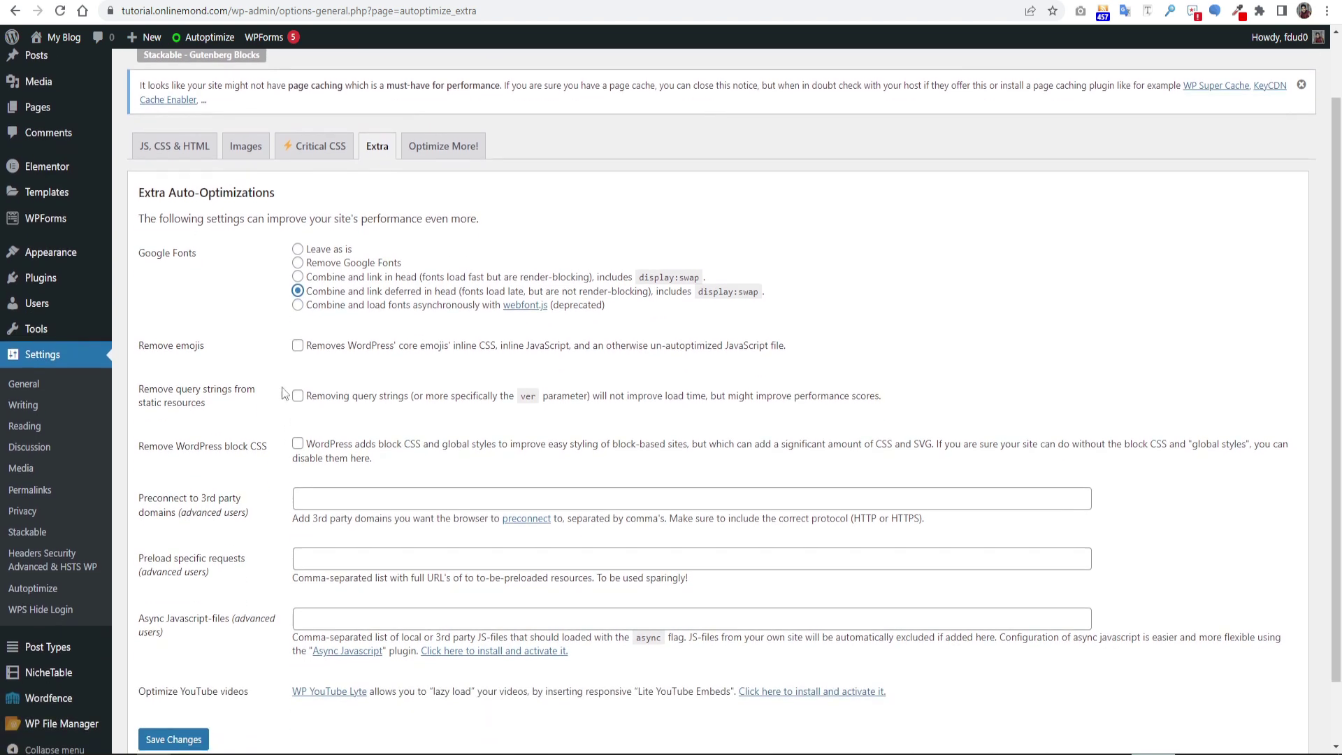
left_click(299, 347)
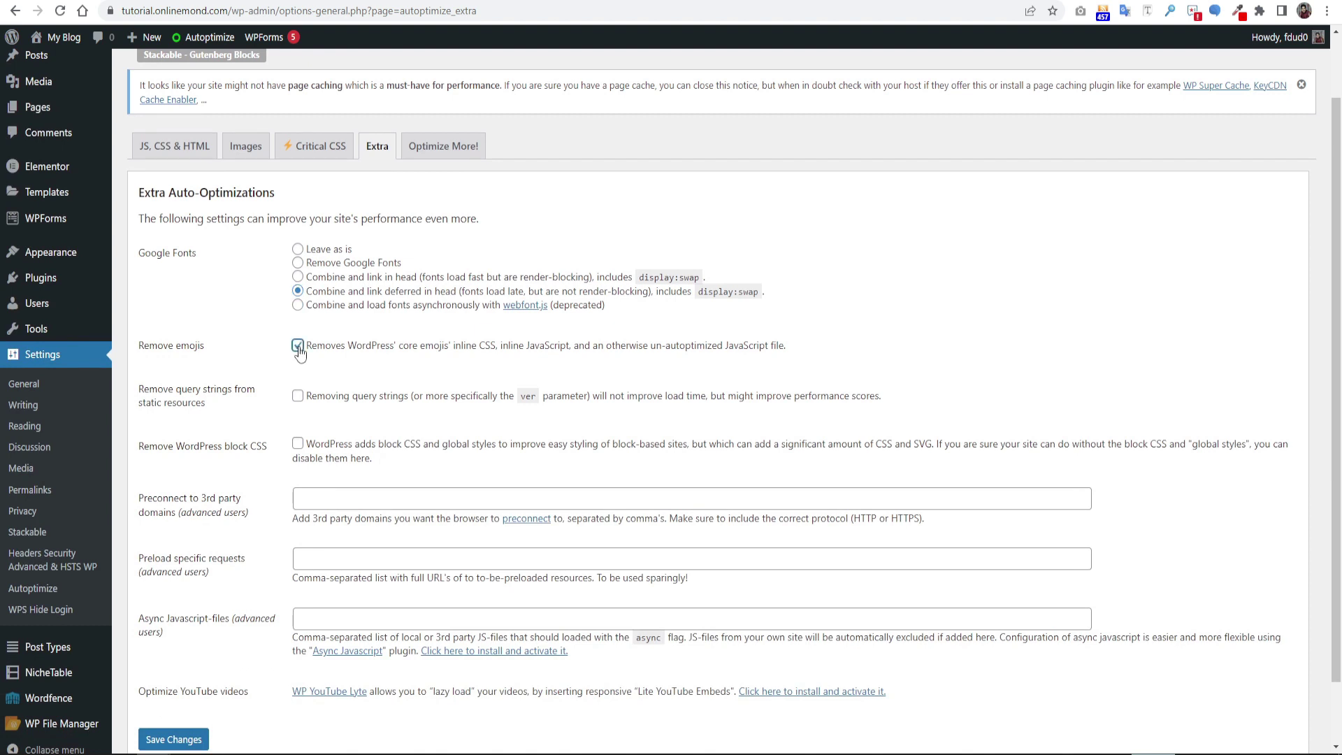
left_click(298, 397)
left_click(299, 443)
scroll(235, 619, "down", 2)
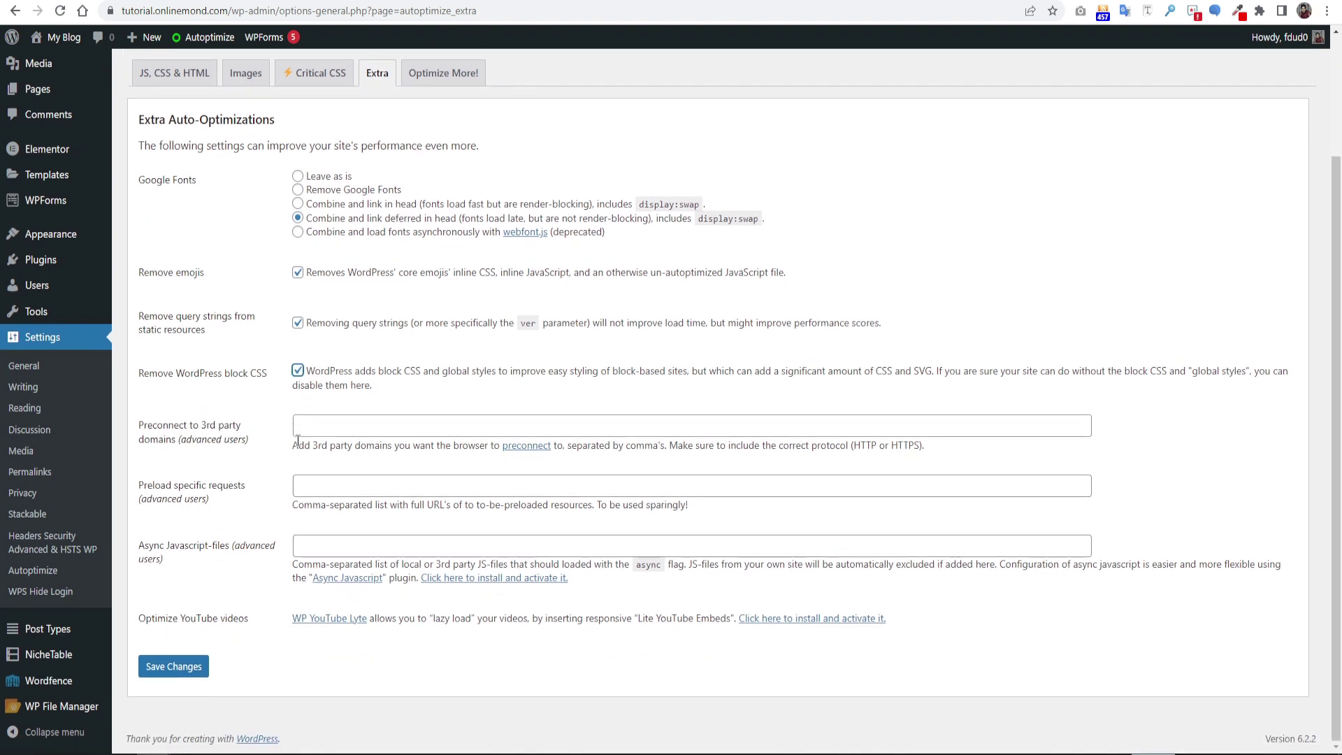
left_click(197, 669)
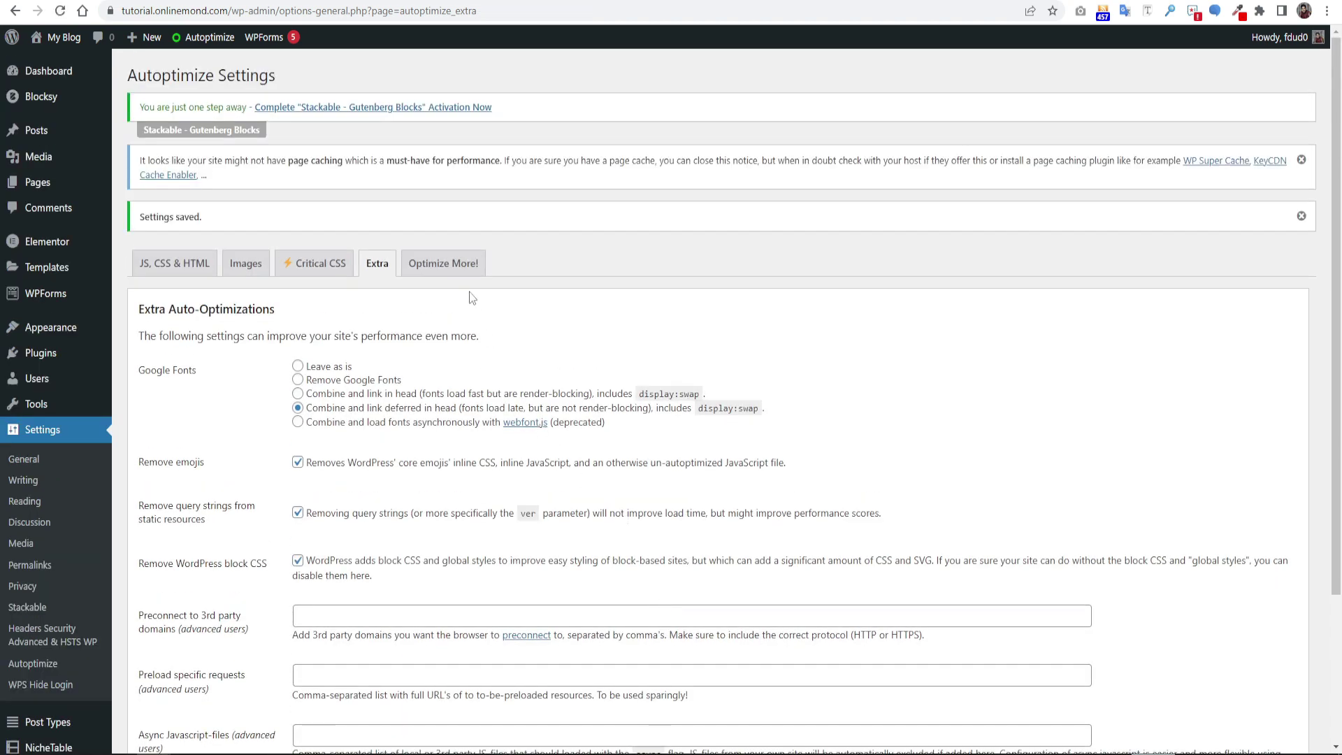
Look over Autoptimize's Optimize More! offers and the WP Rocket website, including its pricing
left_click(459, 274)
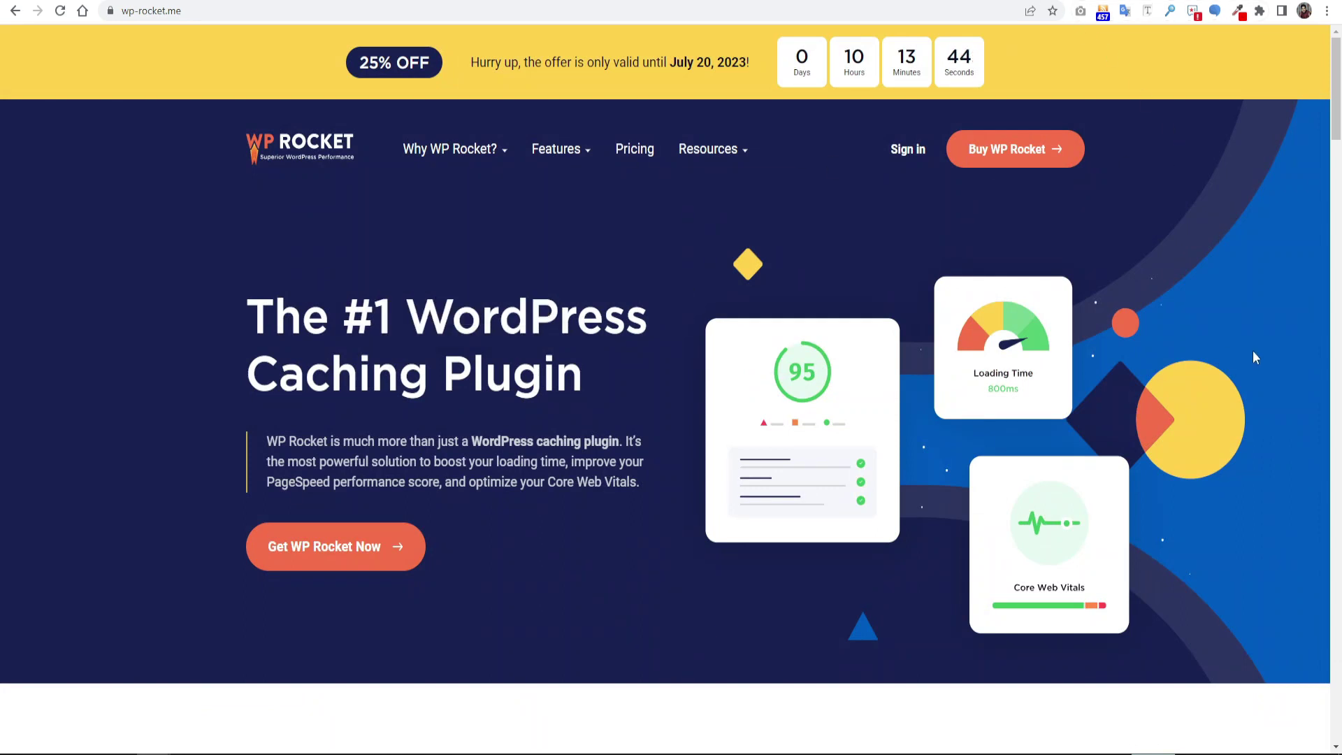
scroll(1253, 352, "down", 1)
scroll(1253, 351, "up", 1)
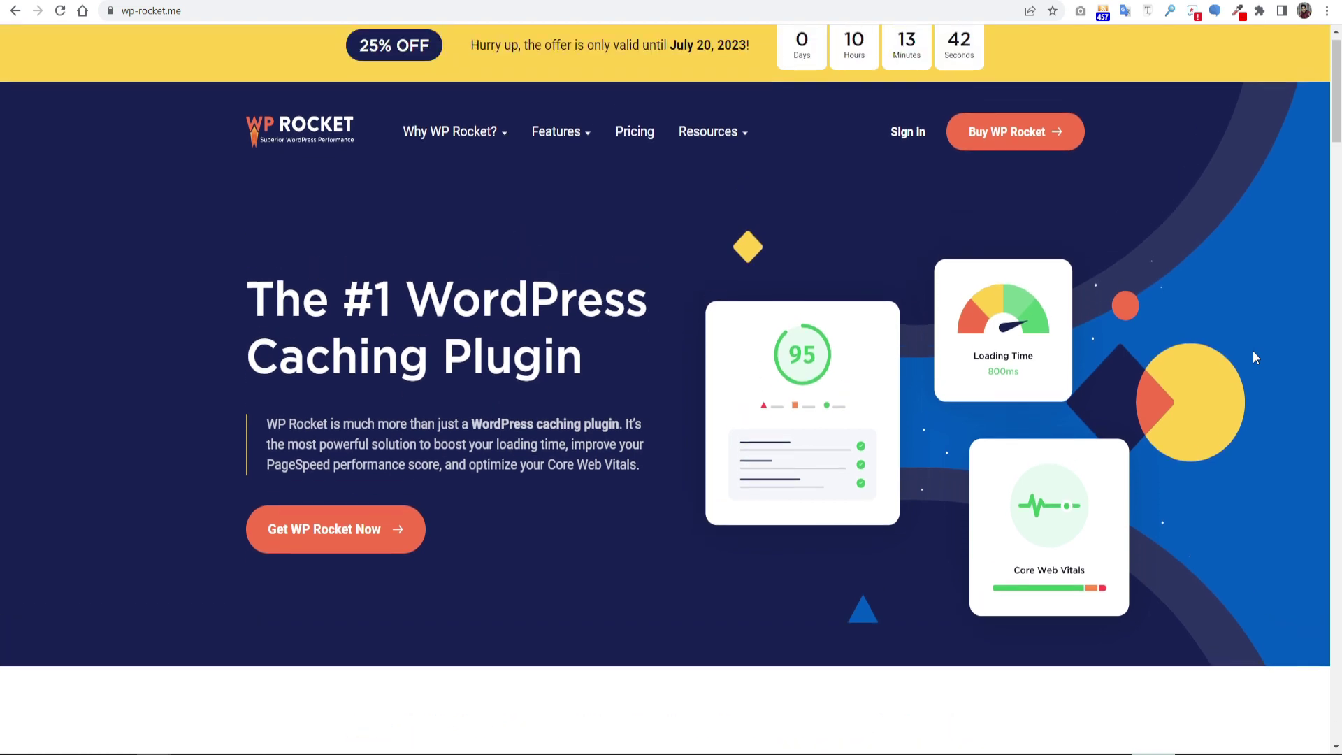
left_click(634, 159)
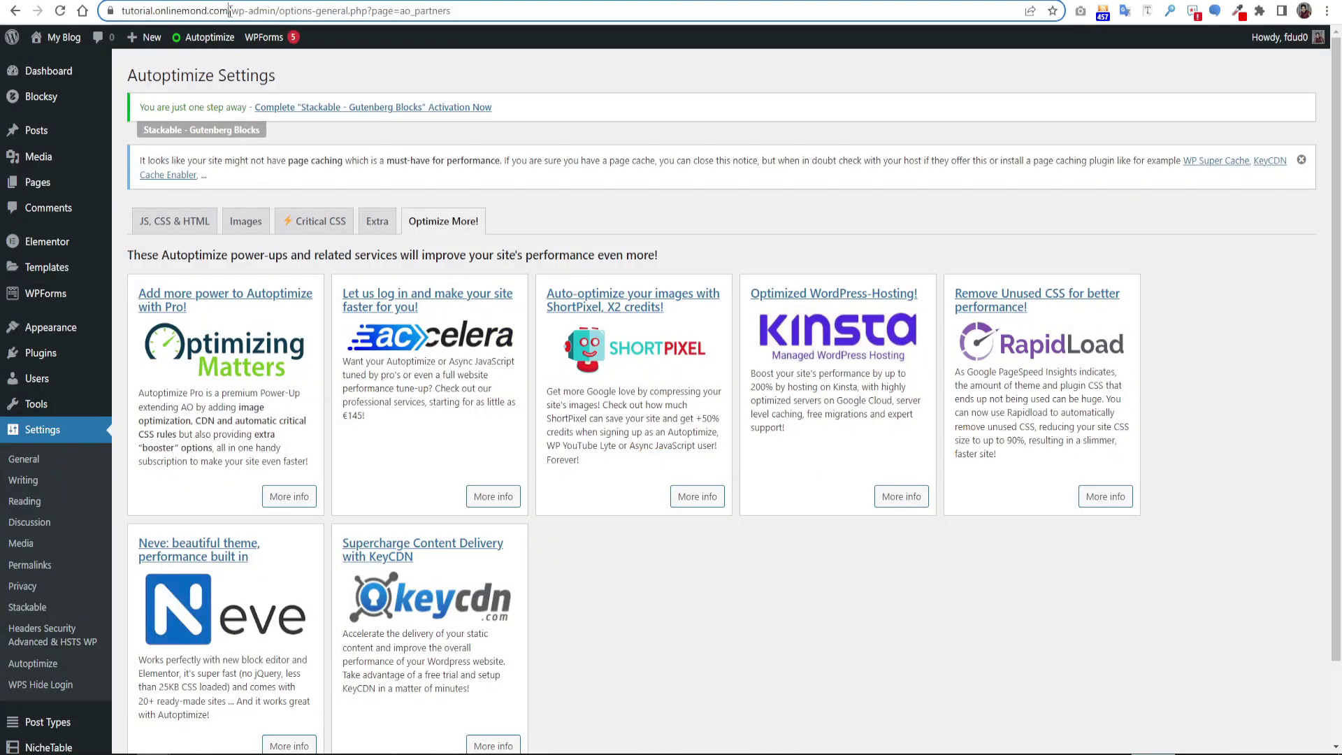
left_click_drag(230, 11, 82, 21)
key("ctrl+c")
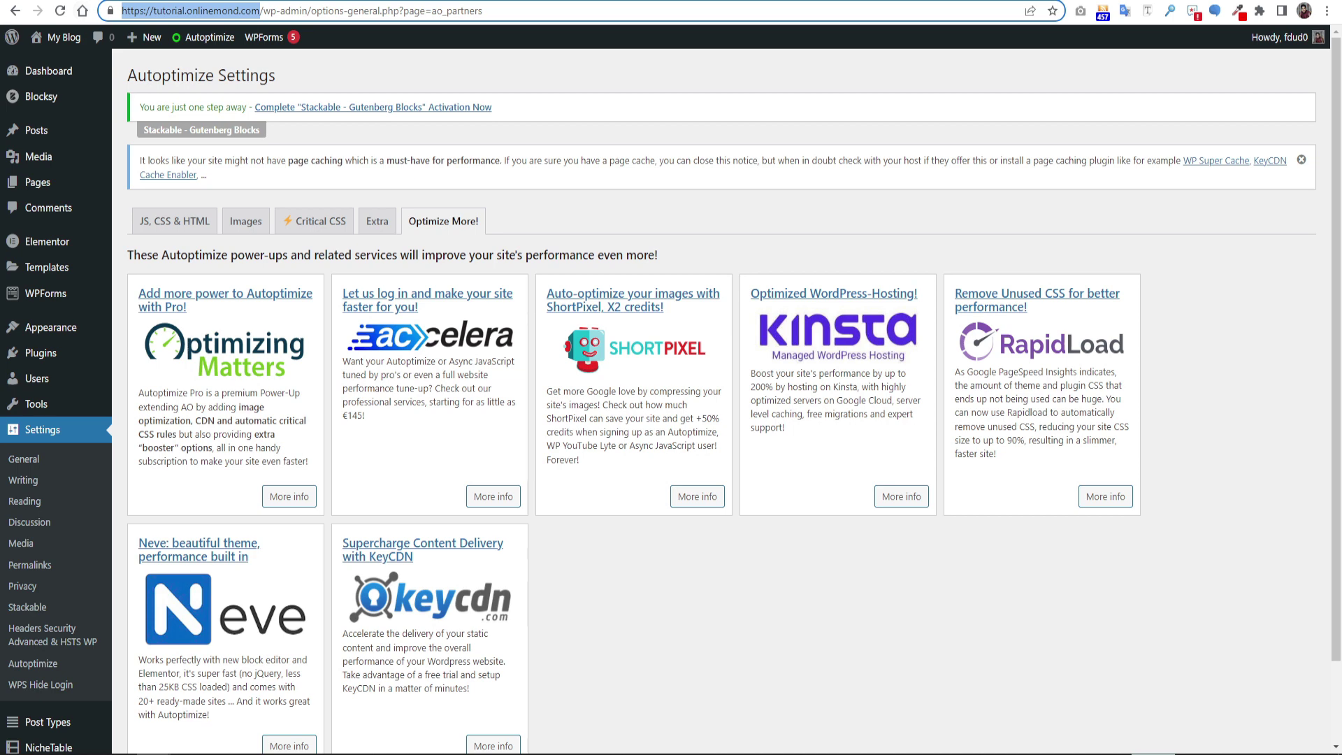
left_click(1118, 0)
left_click(690, 298)
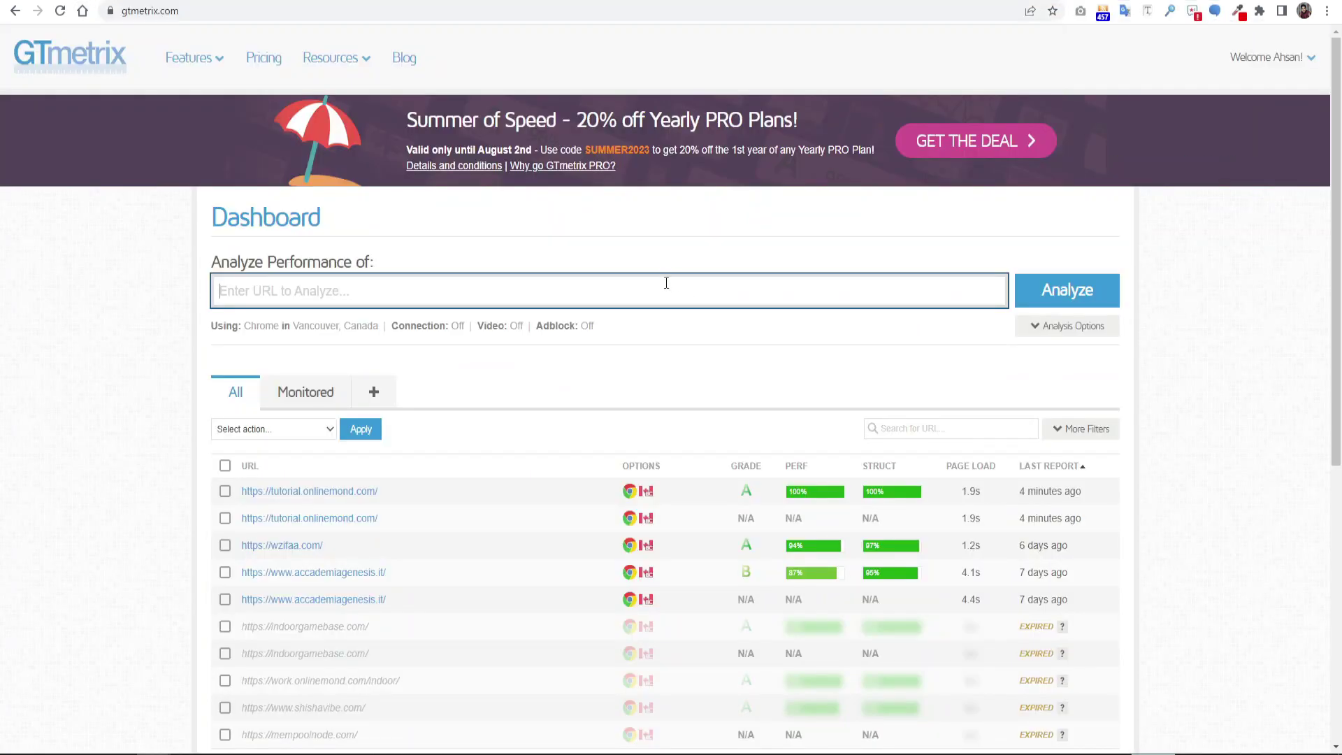
key("ctrl+v")
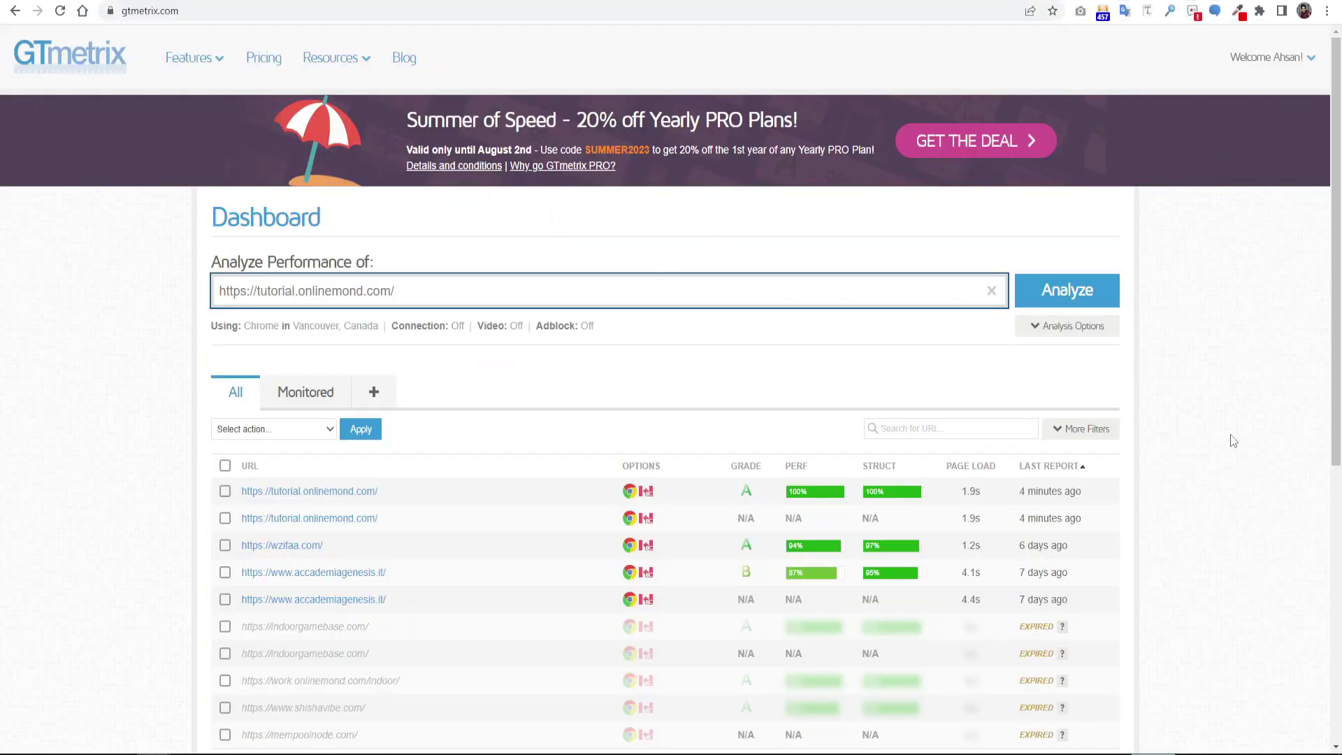
left_click(1085, 303)
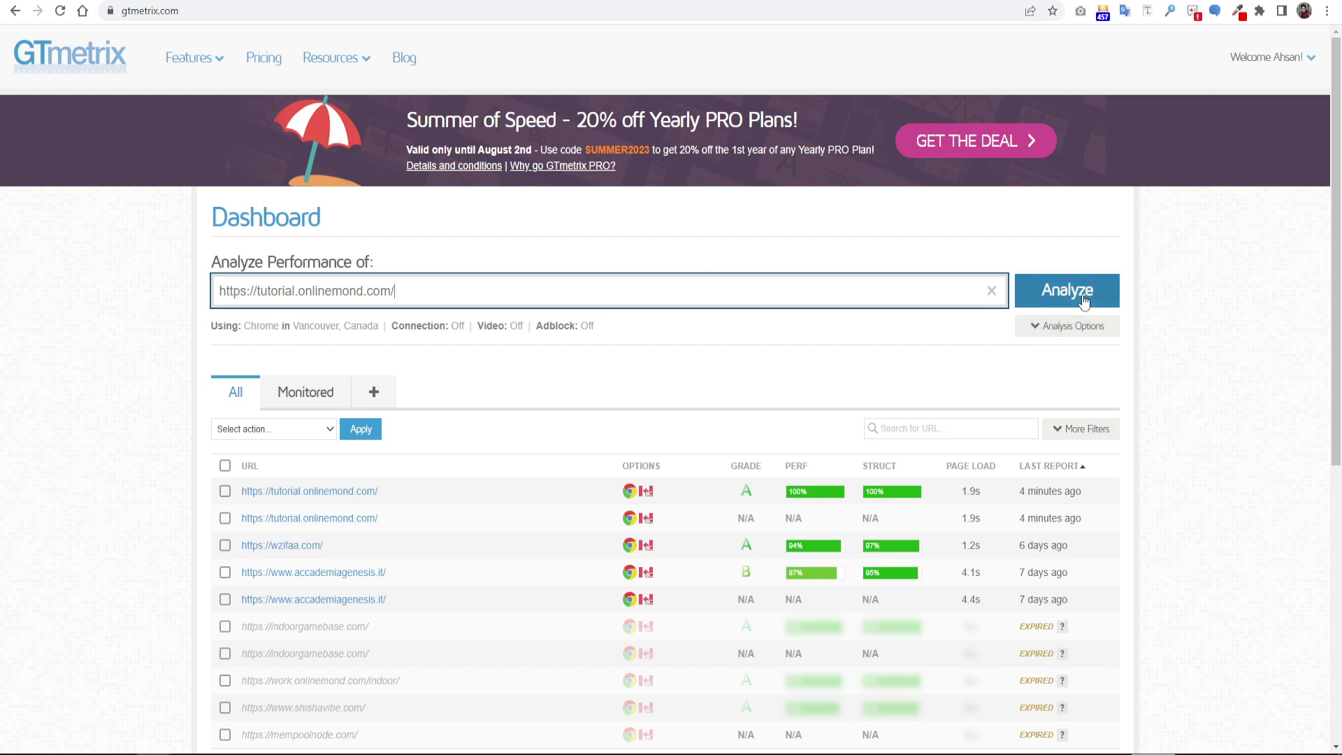
left_click(1083, 300)
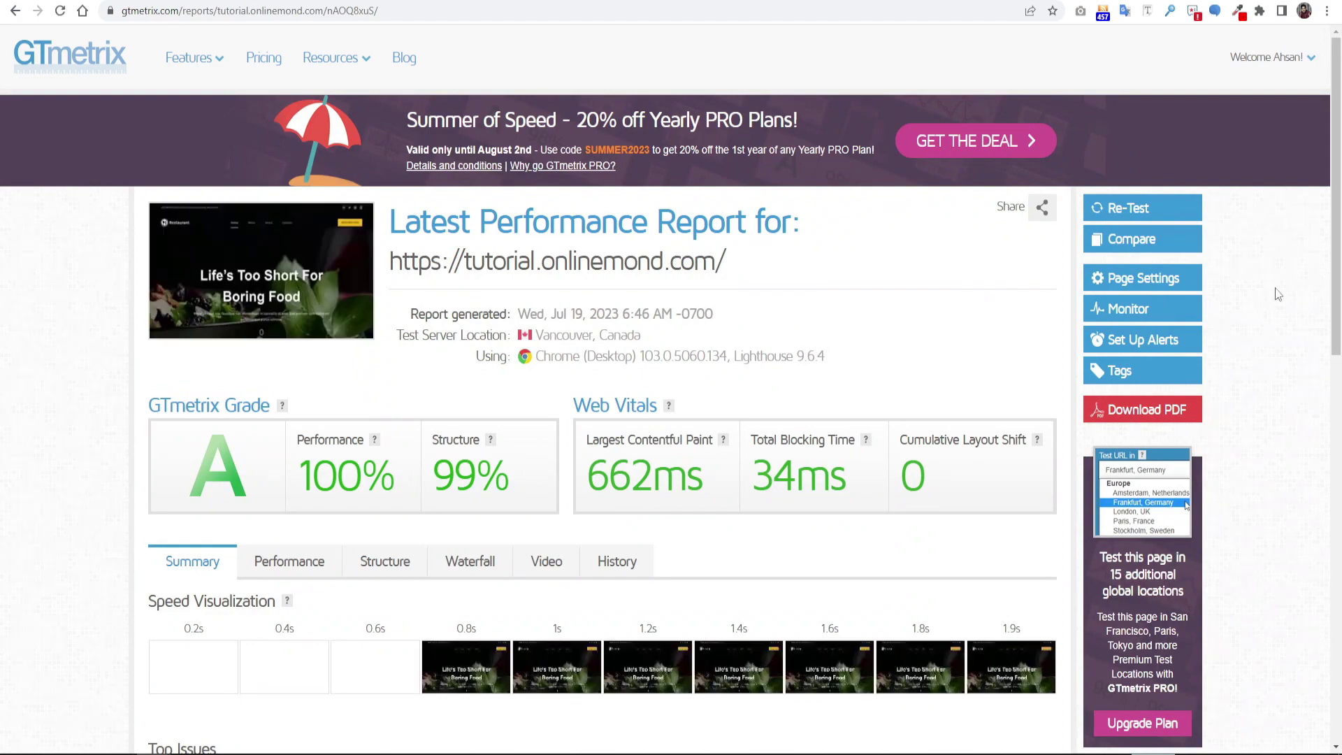
scroll(1307, 404, "down", 1)
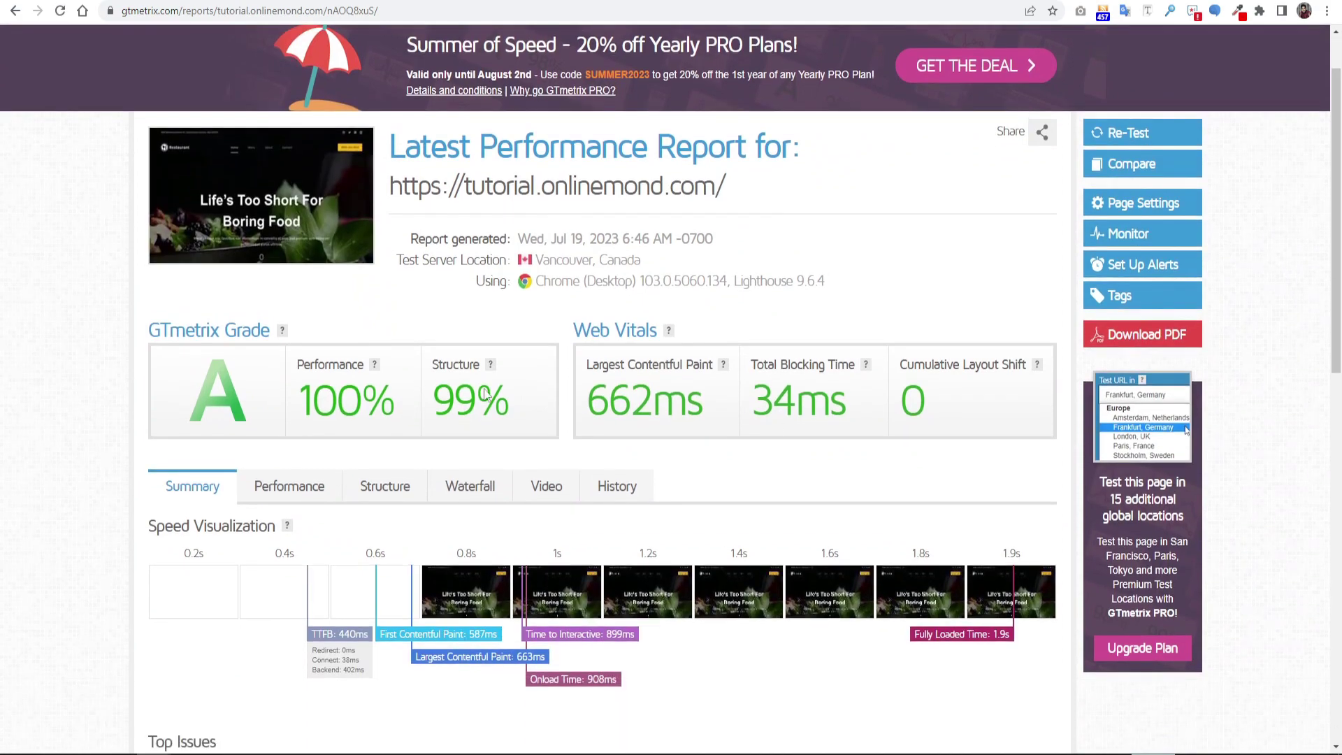